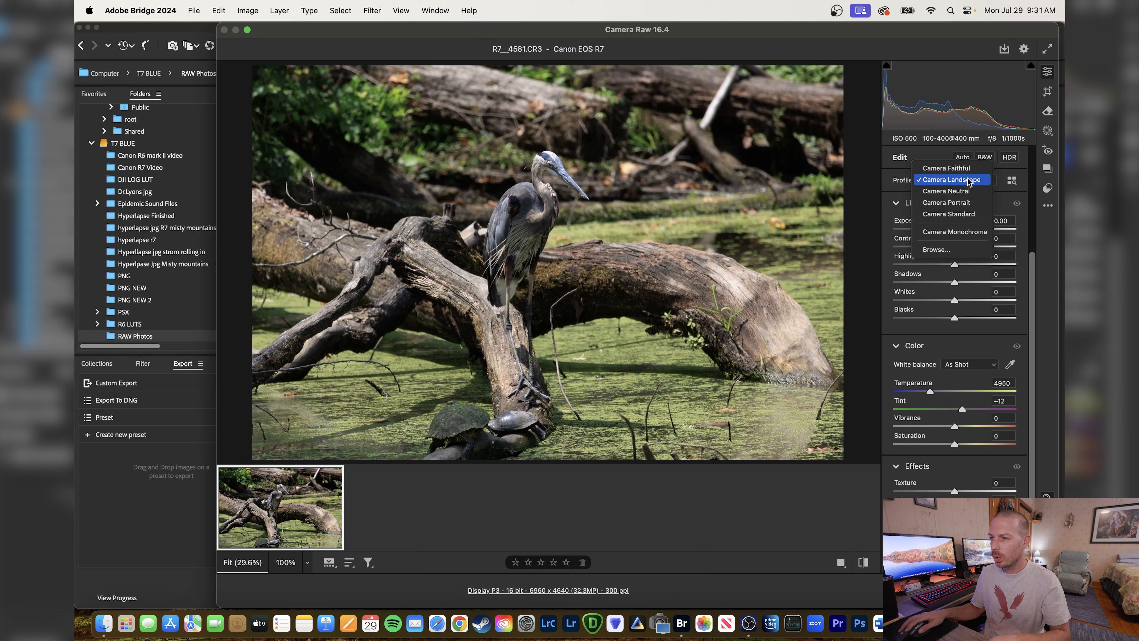
# Try the Camera Faithful profile, and undo the profile changes back to Adobe Color.
pyautogui.click(971, 169)
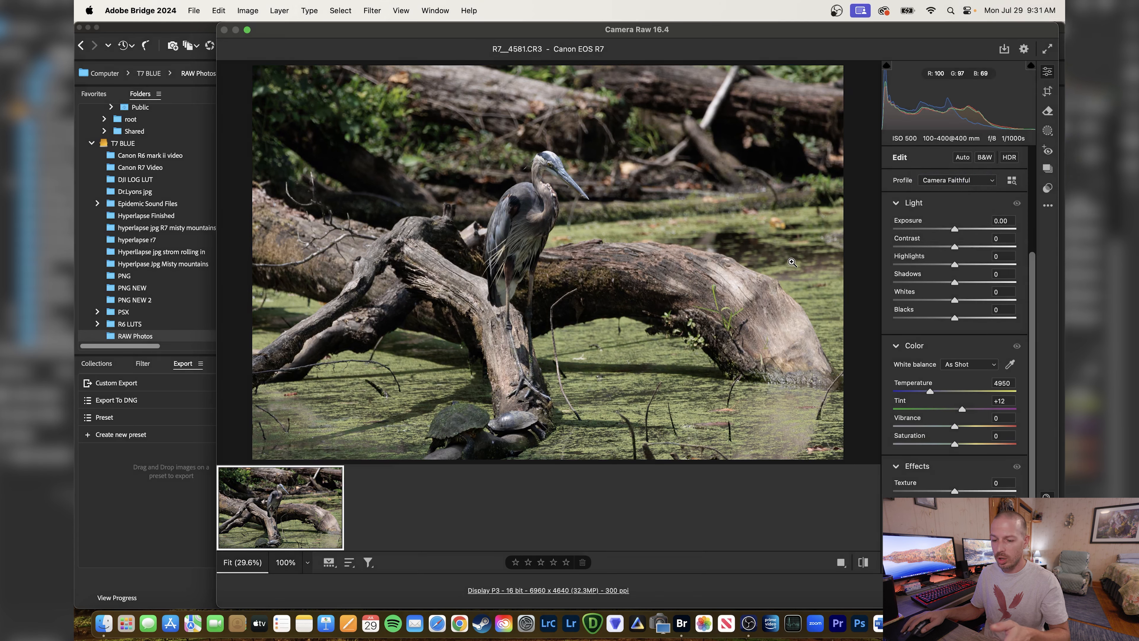
pyautogui.press('super+z')
pyautogui.press('super+z')
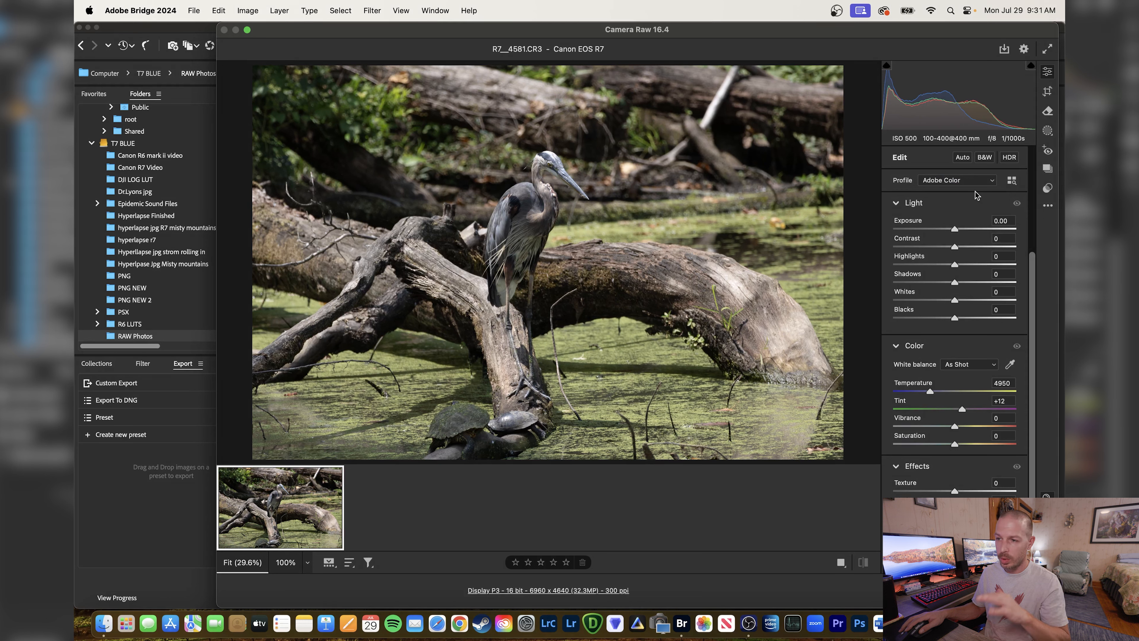
# Set the raw photo's Contrast to +3 and Vibrance to +4.
pyautogui.moveTo(957, 250); pyautogui.dragTo(957, 250)
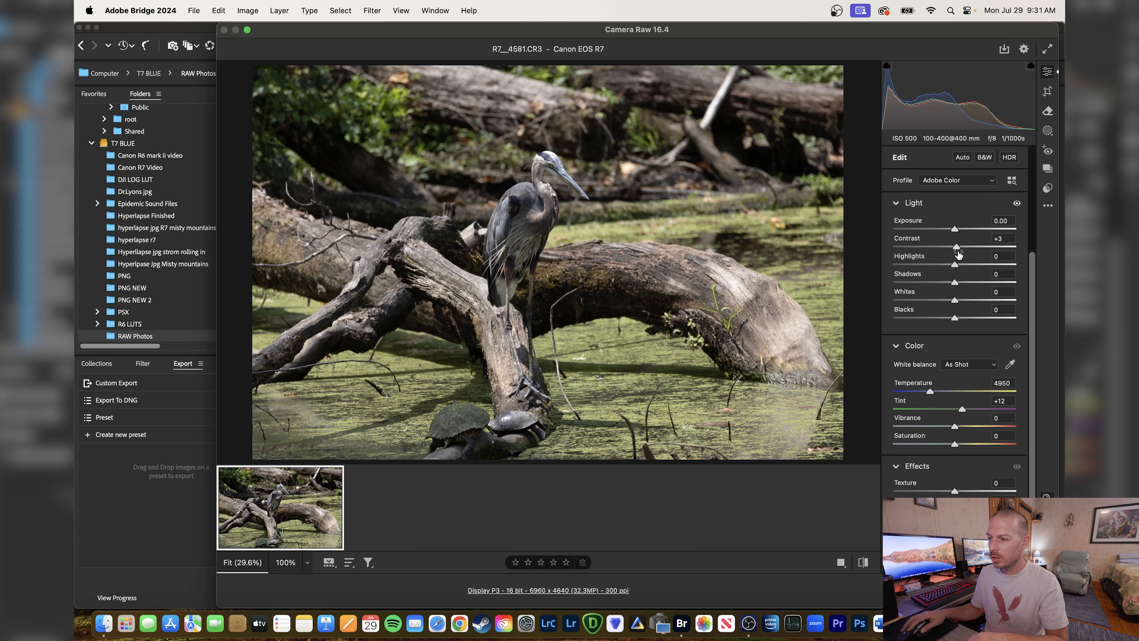
pyautogui.moveTo(957, 427); pyautogui.dragTo(959, 427)
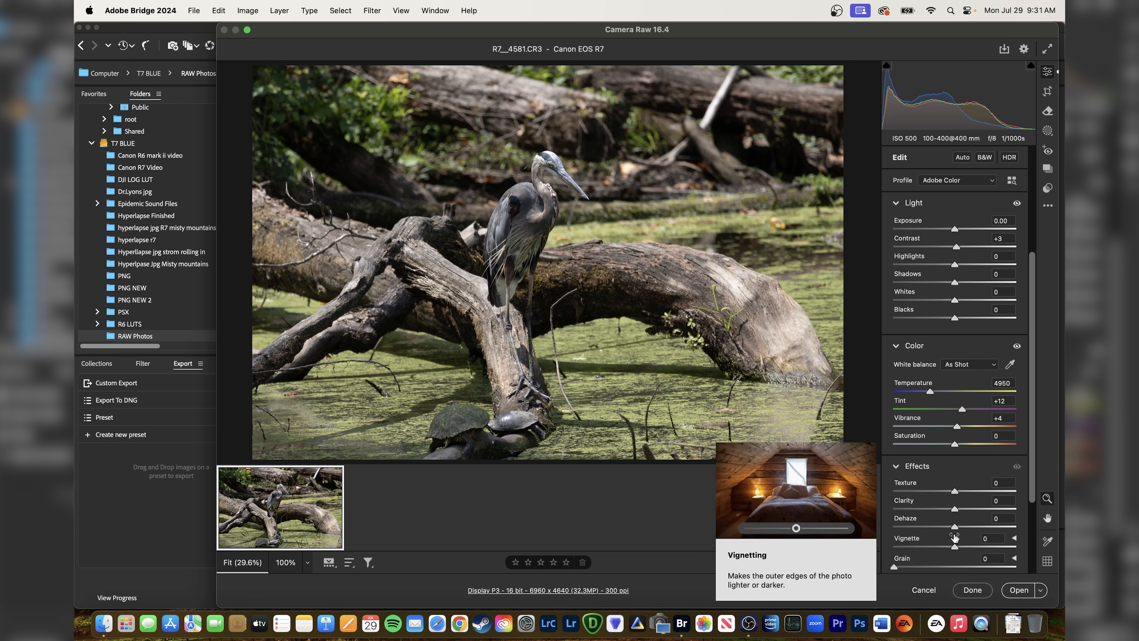
# Open the raw photo in Photoshop and fit it on screen.
pyautogui.click(1027, 592)
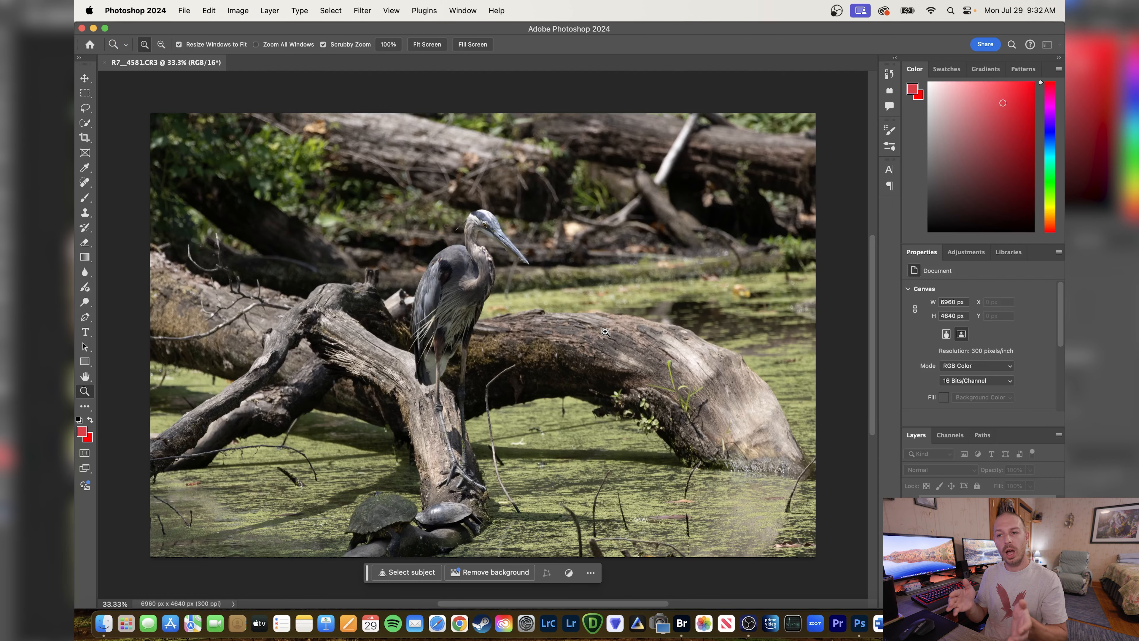
pyautogui.rightClick(449, 271)
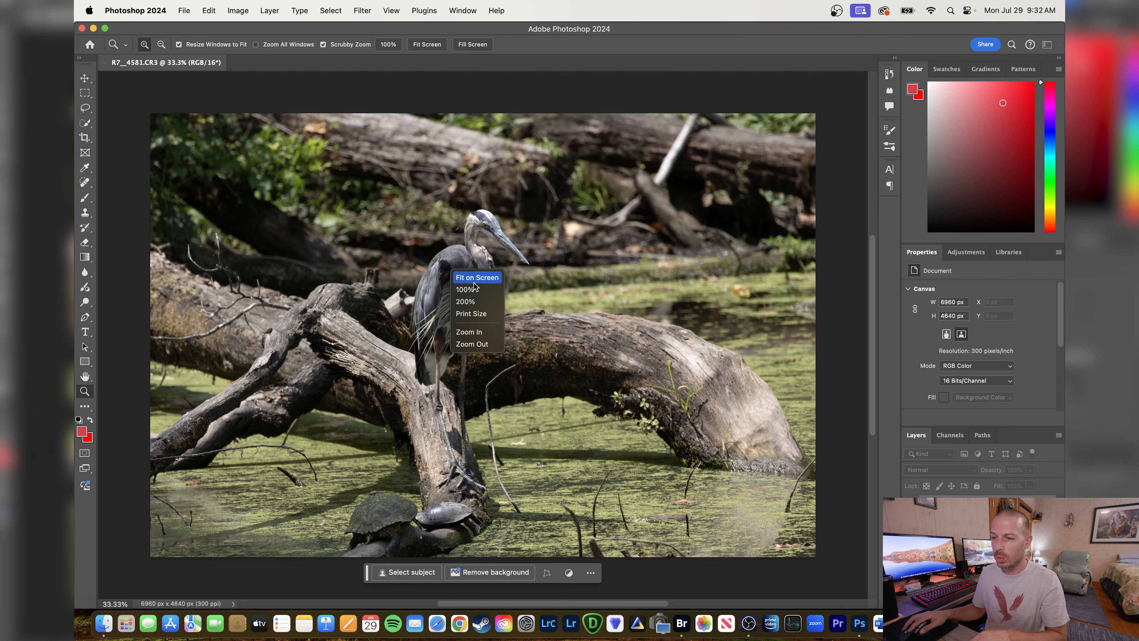
pyautogui.click(605, 301)
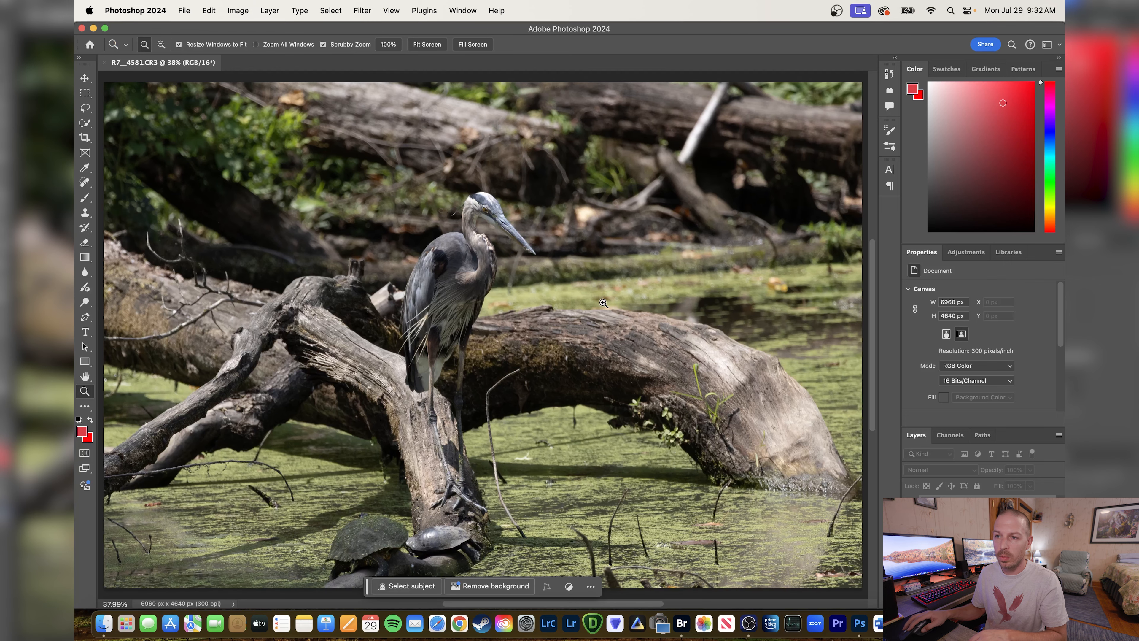
# Open the photo in the Topaz DeNoise AI filter and show the heron's head and upper body in the preview.
pyautogui.click(363, 11)
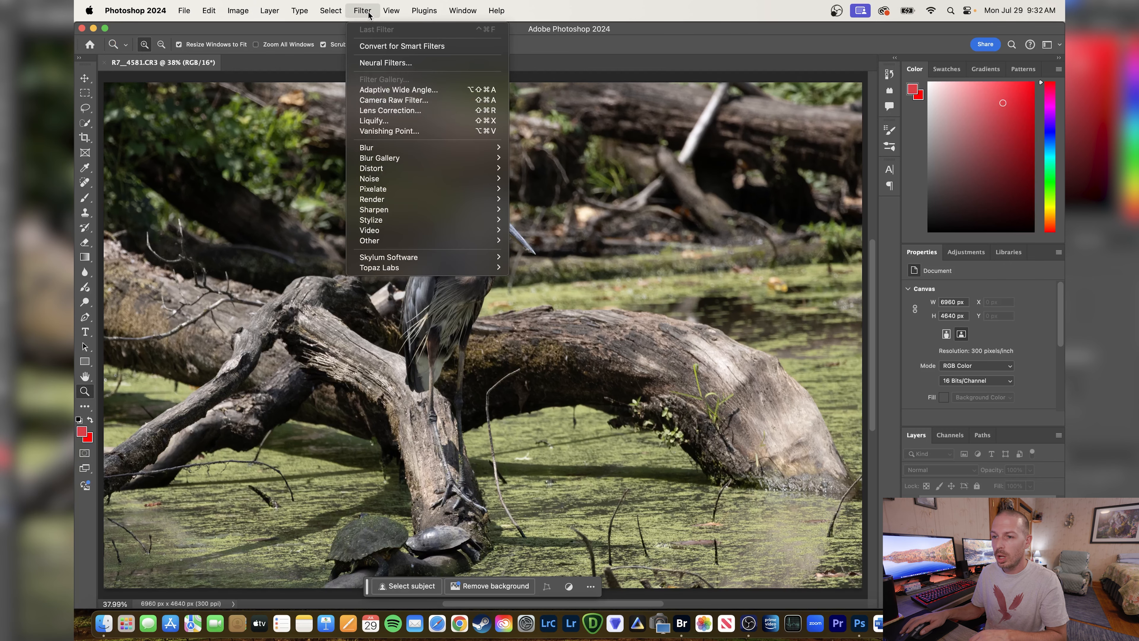
pyautogui.moveTo(417, 272)
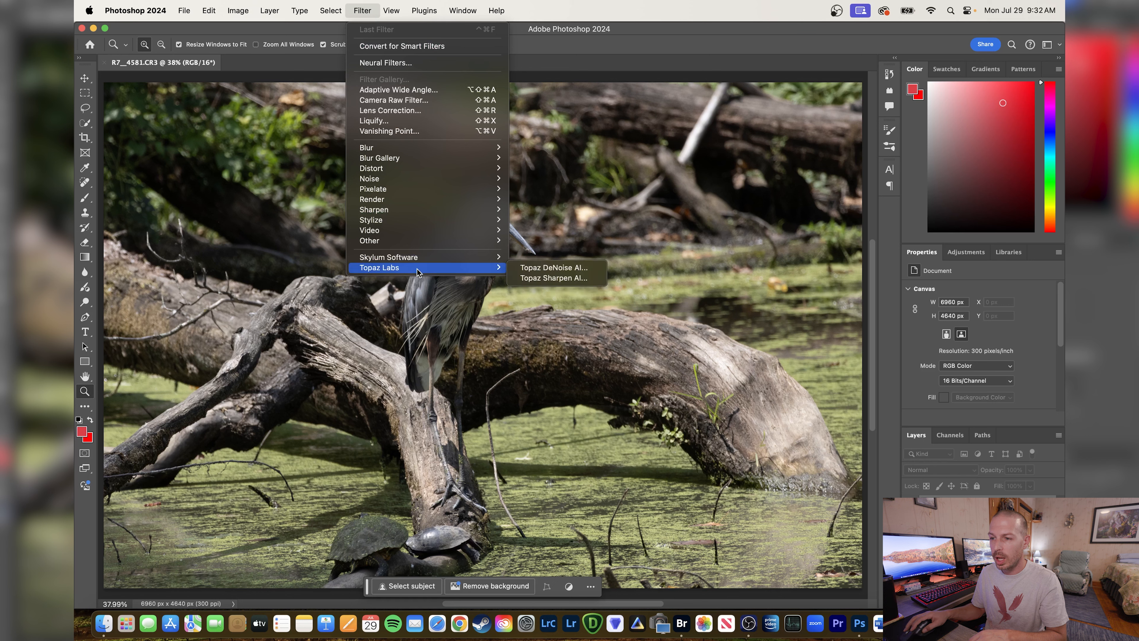
pyautogui.click(542, 268)
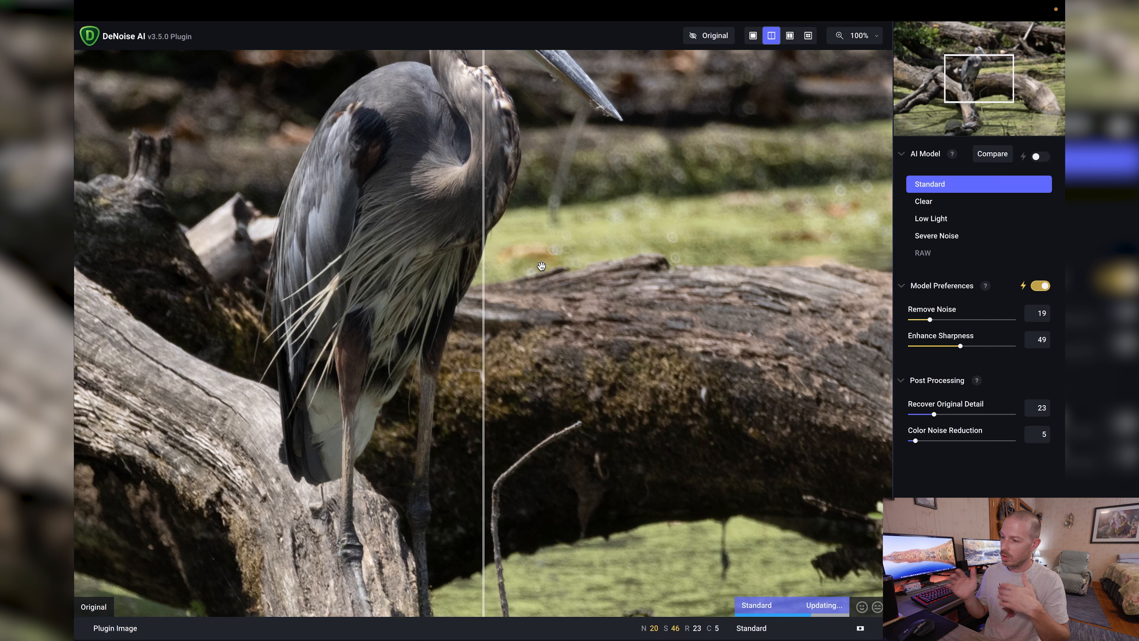
pyautogui.moveTo(558, 211); pyautogui.dragTo(544, 482)
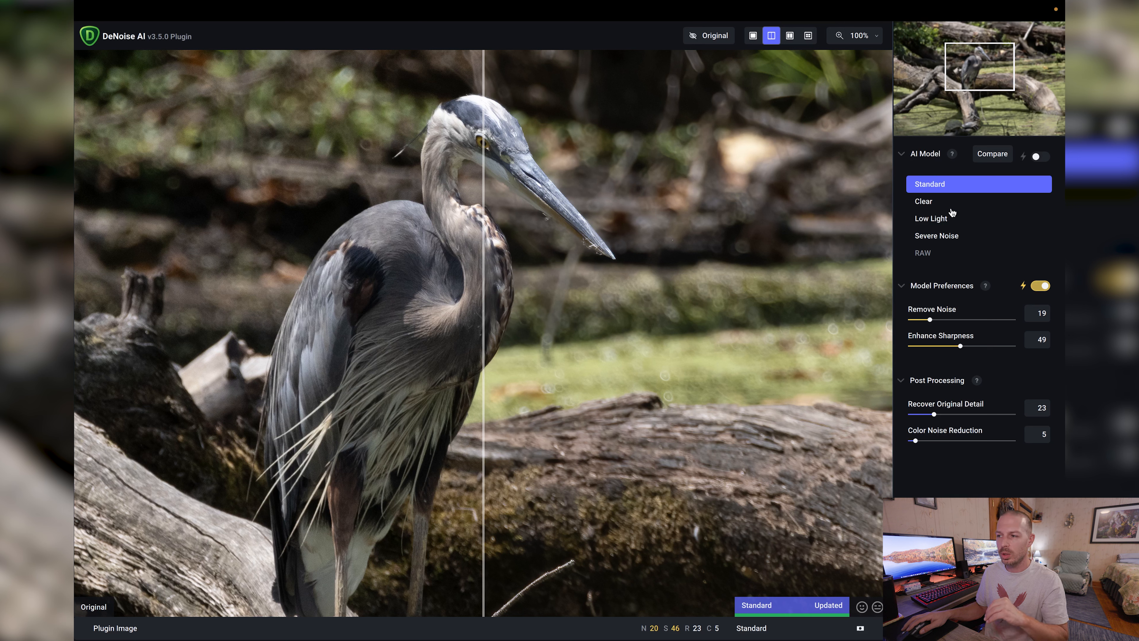
# Try the Low Light AI model with Enhance Sharpness at 15, and return to the Standard model.
pyautogui.click(928, 220)
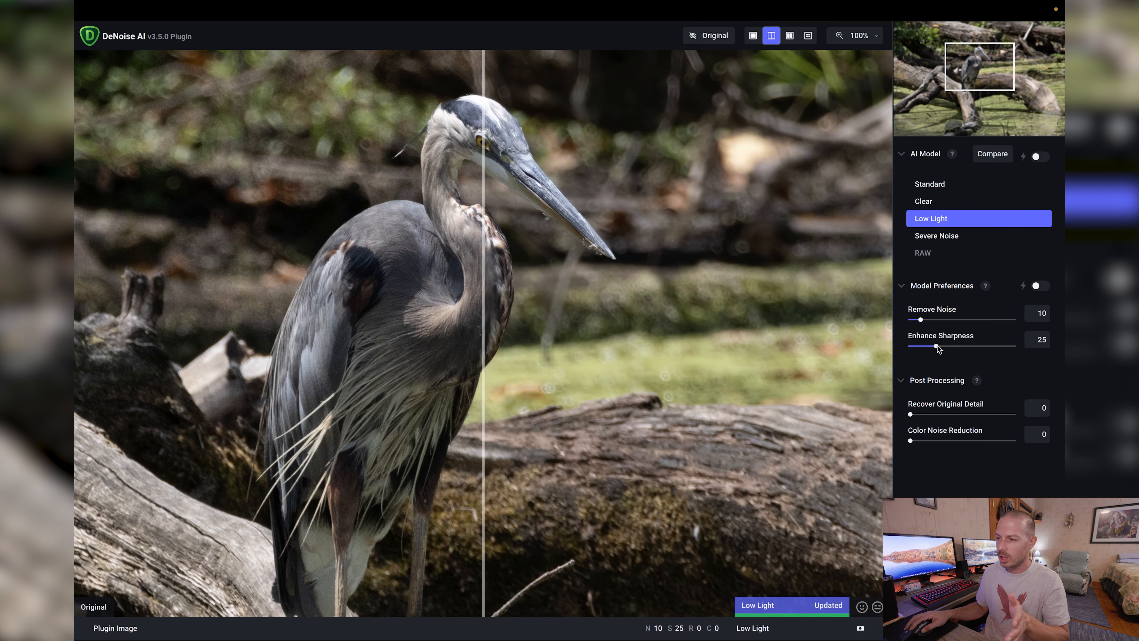
pyautogui.moveTo(937, 345); pyautogui.dragTo(927, 346)
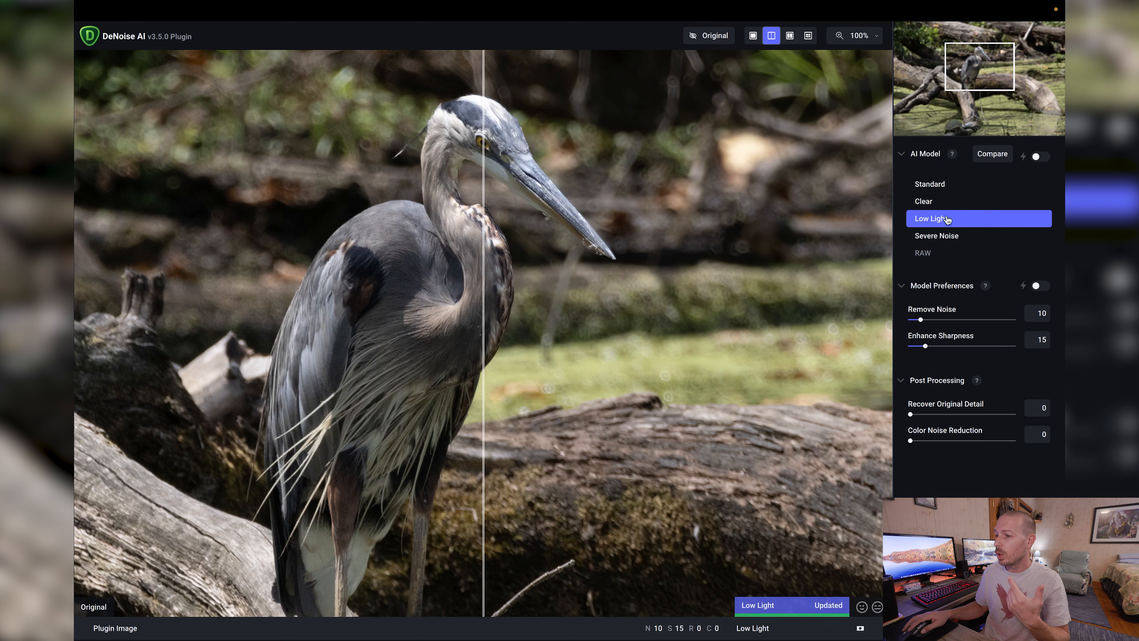
pyautogui.click(933, 187)
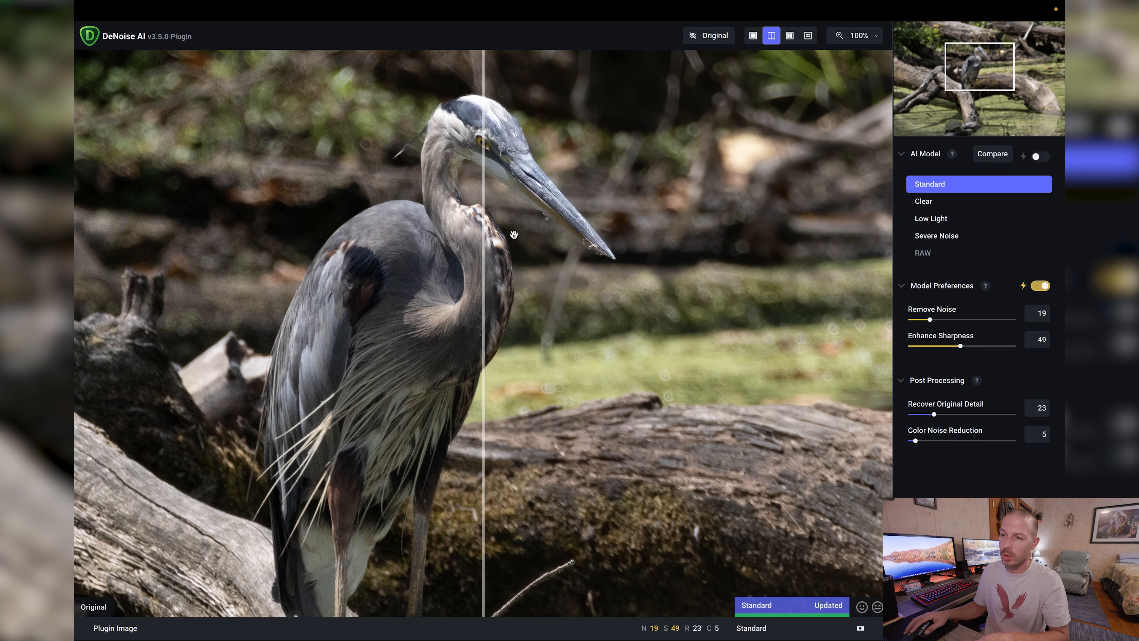
# Compare the Standard model's result with the original across the heron, and apply the noise reduction.
pyautogui.moveTo(487, 192); pyautogui.dragTo(283, 187)
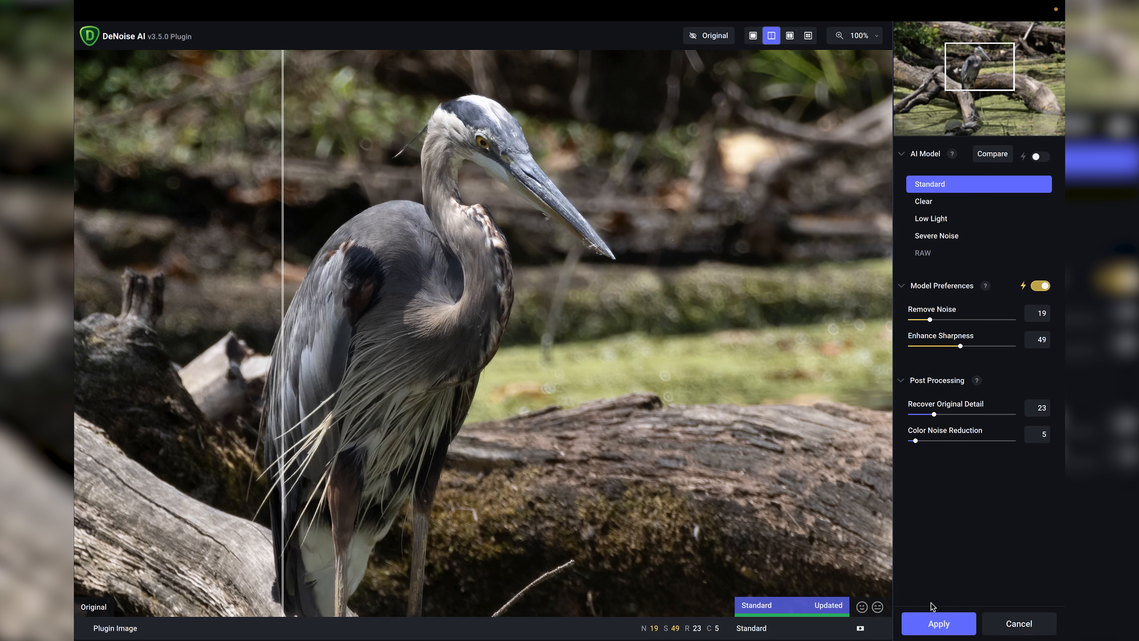
pyautogui.click(939, 623)
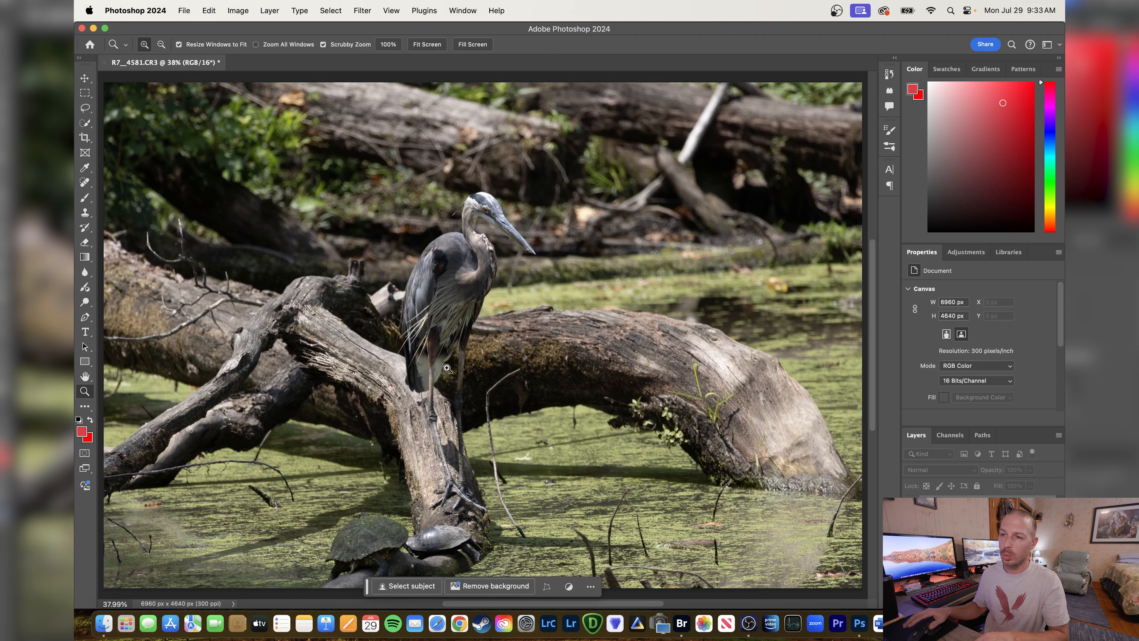
# Open the photo for editing in the Luminar Neo filter, postponing the offered software update.
pyautogui.click(367, 13)
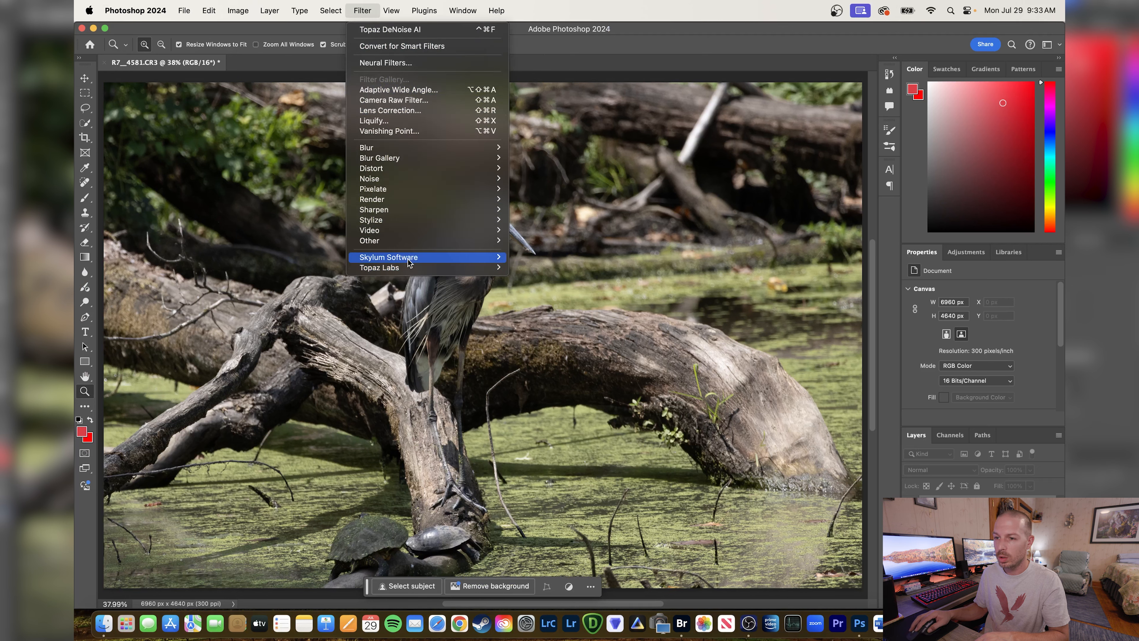
pyautogui.moveTo(409, 263)
pyautogui.click(546, 258)
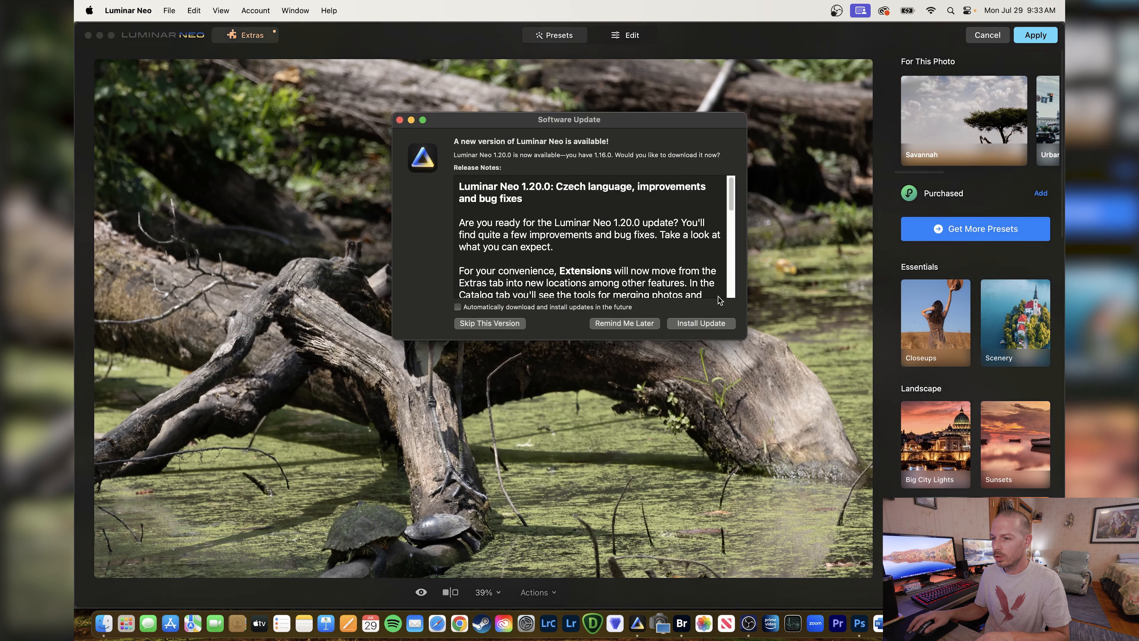
pyautogui.click(624, 324)
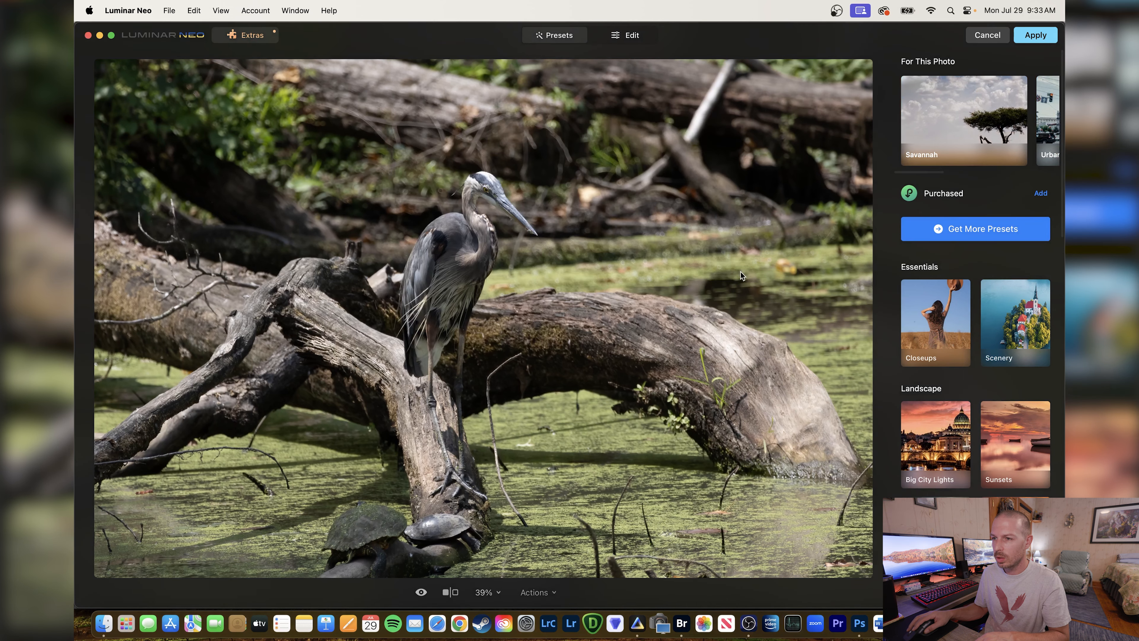
pyautogui.click(616, 38)
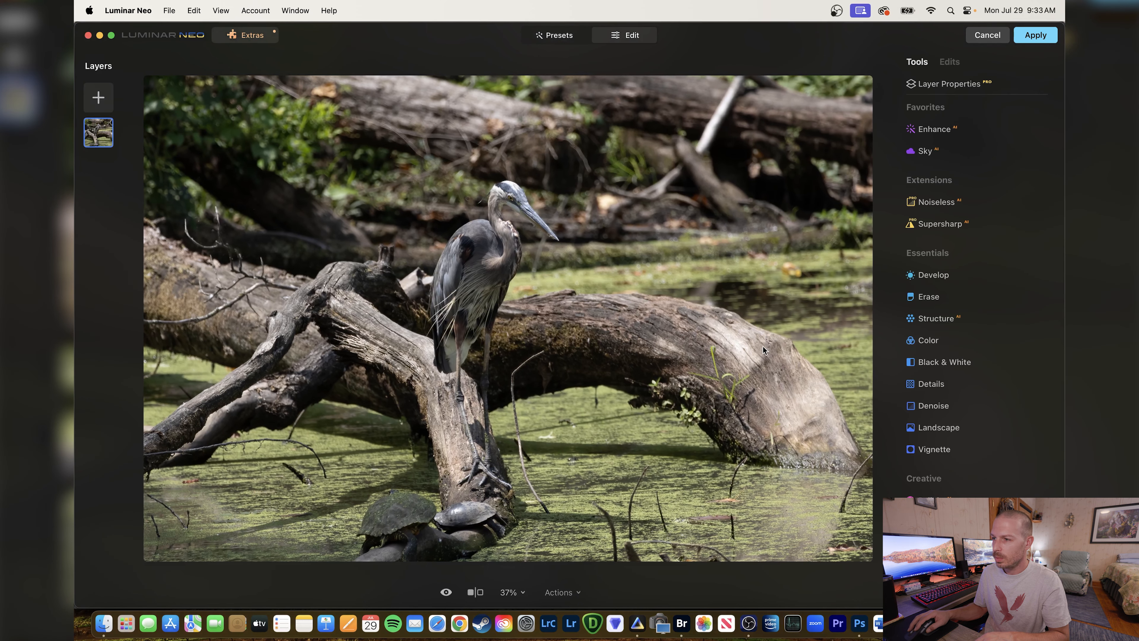
# Set the Enhance AI Accent to 29 and compare the photo with and without the effect.
pyautogui.click(941, 130)
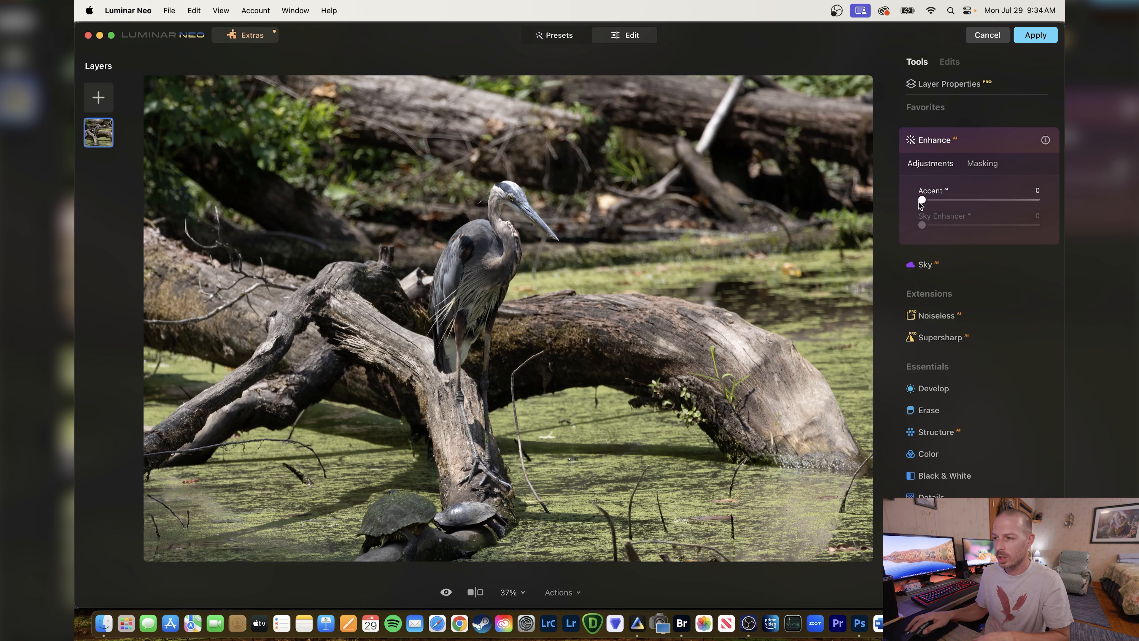
pyautogui.moveTo(923, 200); pyautogui.dragTo(949, 200)
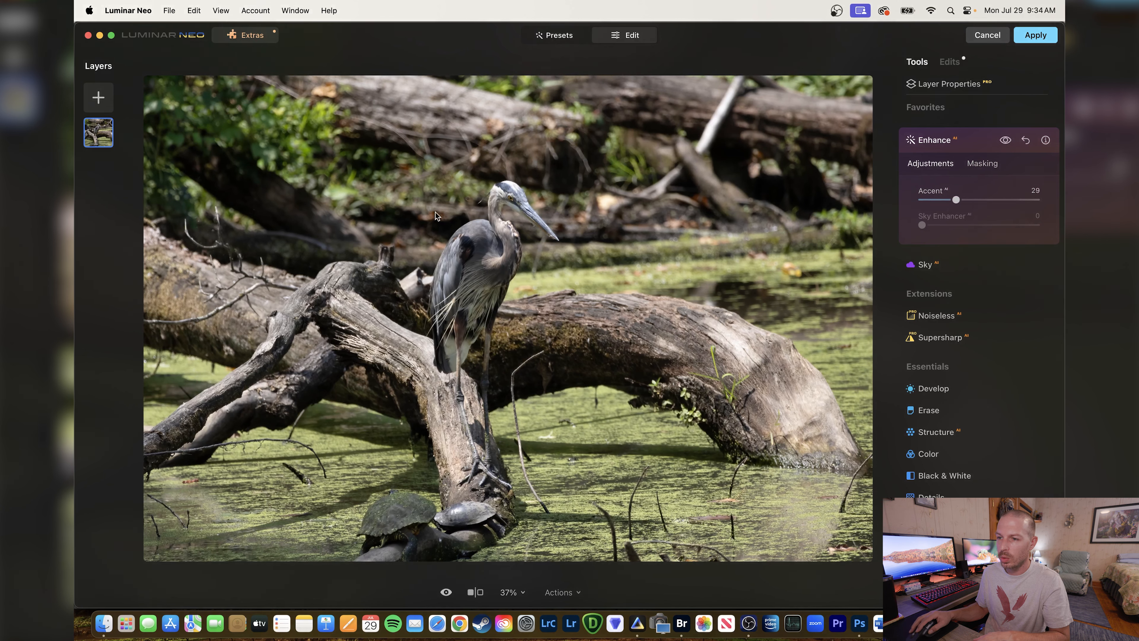
pyautogui.click(1006, 143)
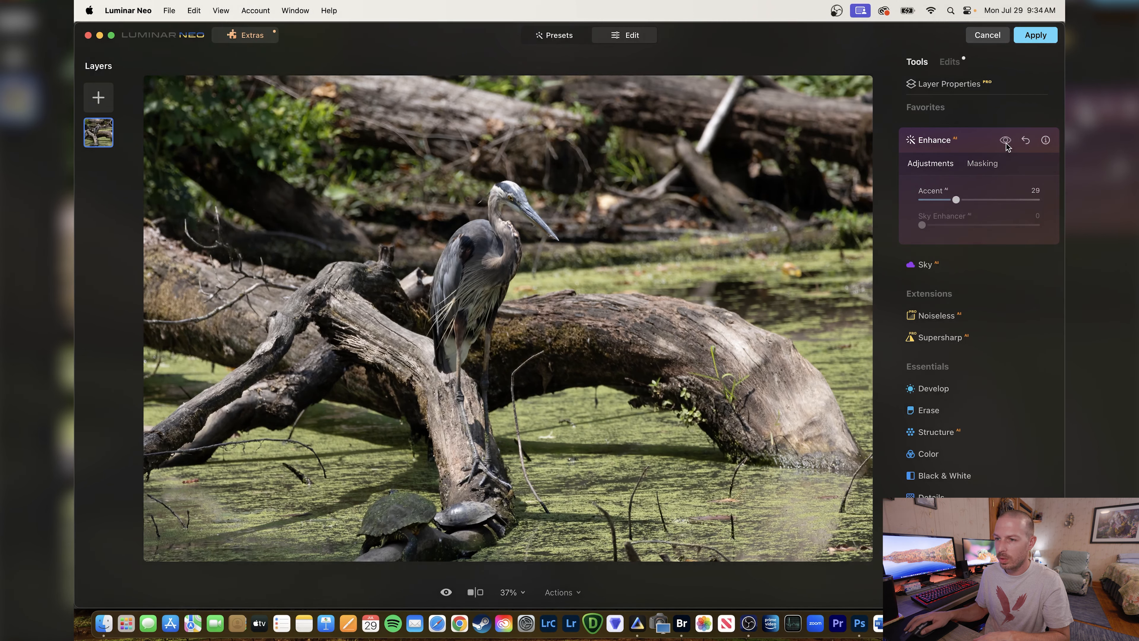
pyautogui.click(1006, 140)
pyautogui.click(1006, 143)
pyautogui.click(1006, 142)
# Set the Enhance AI Accent to 35 and compare the photo with and without the effect.
pyautogui.moveTo(958, 201); pyautogui.dragTo(964, 200)
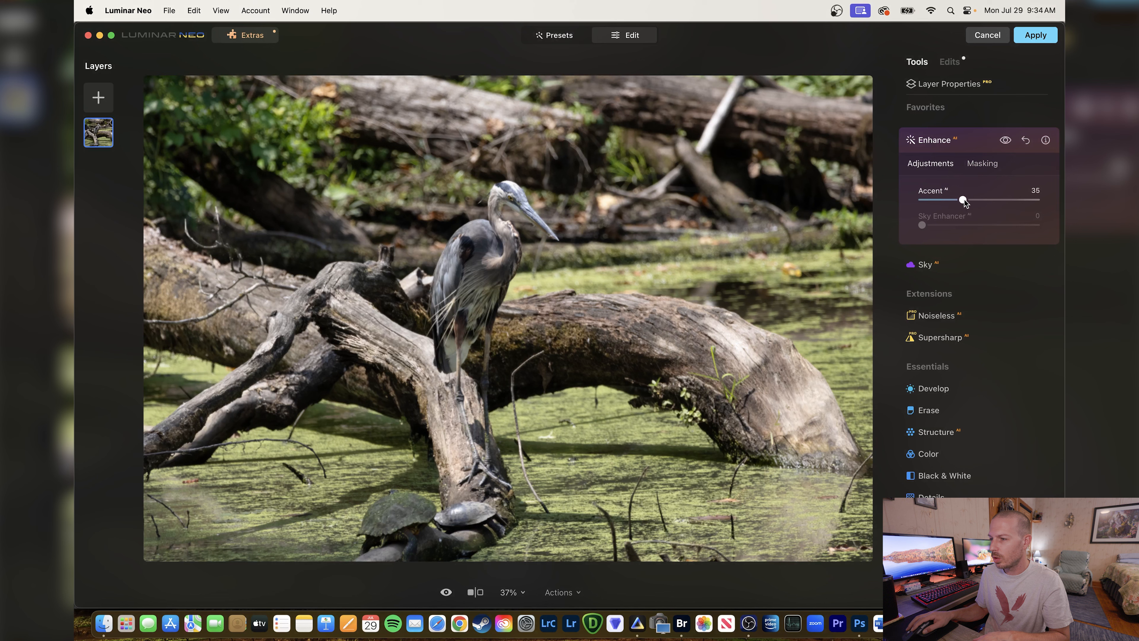
pyautogui.click(1009, 143)
pyautogui.click(1009, 143)
pyautogui.click(1008, 143)
pyautogui.click(1008, 142)
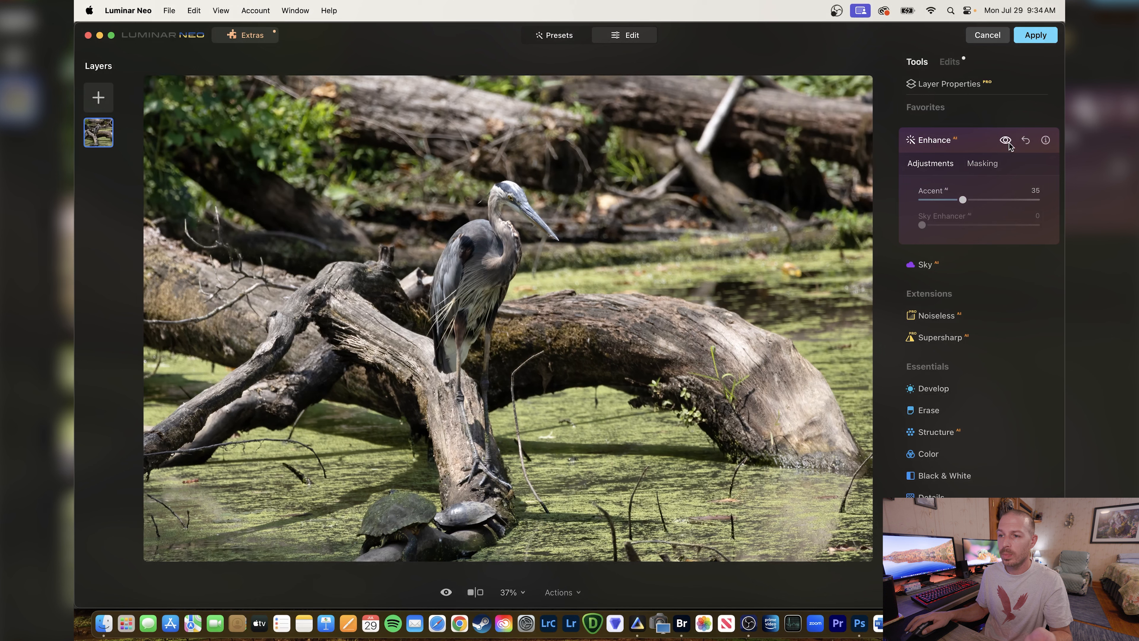
pyautogui.click(1008, 142)
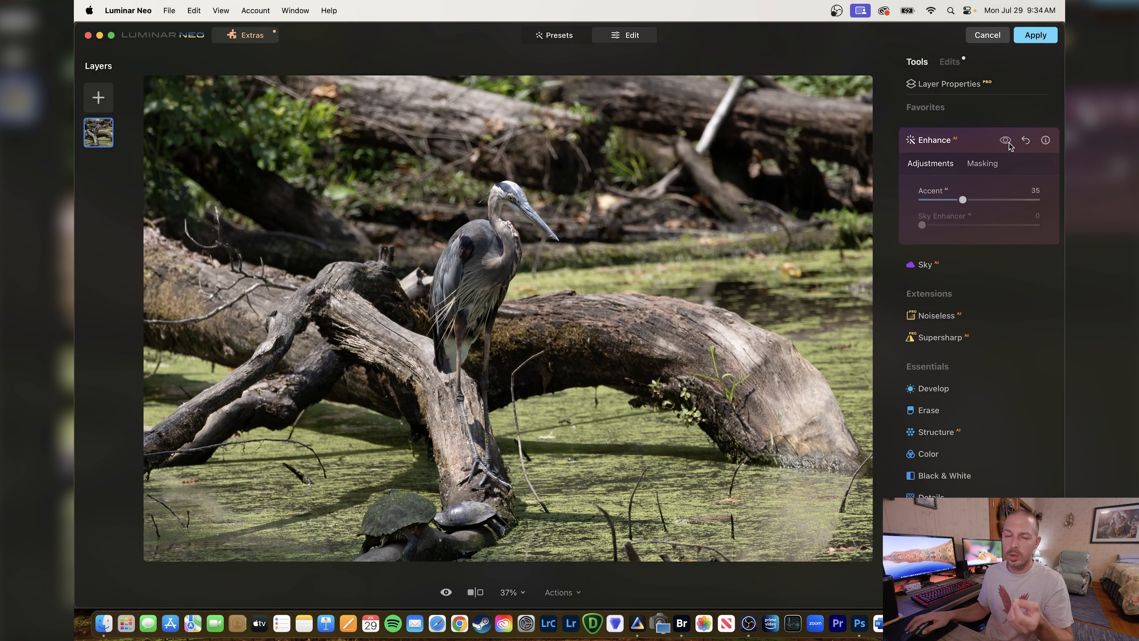
pyautogui.click(1008, 143)
pyautogui.click(1008, 143)
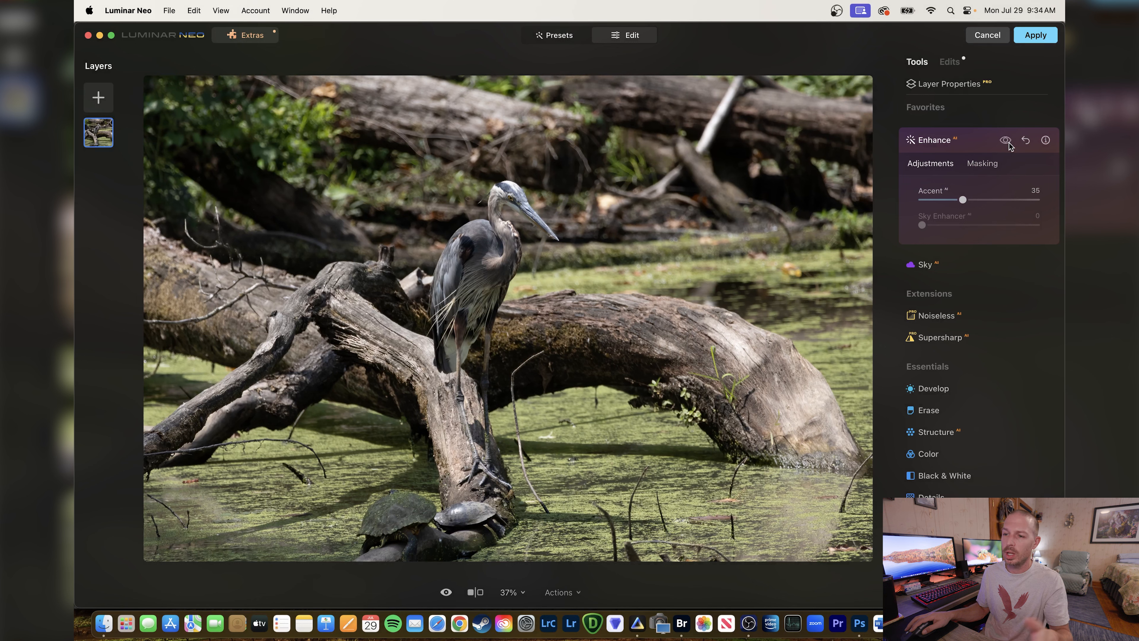
pyautogui.click(1009, 143)
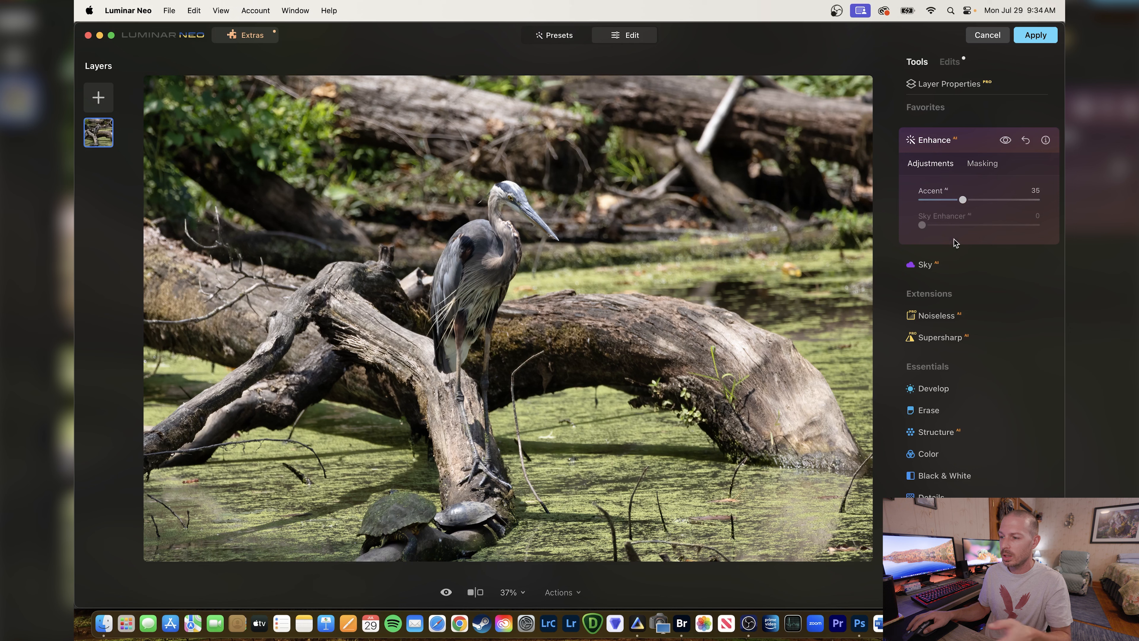
pyautogui.scroll(-10, 913, 403)
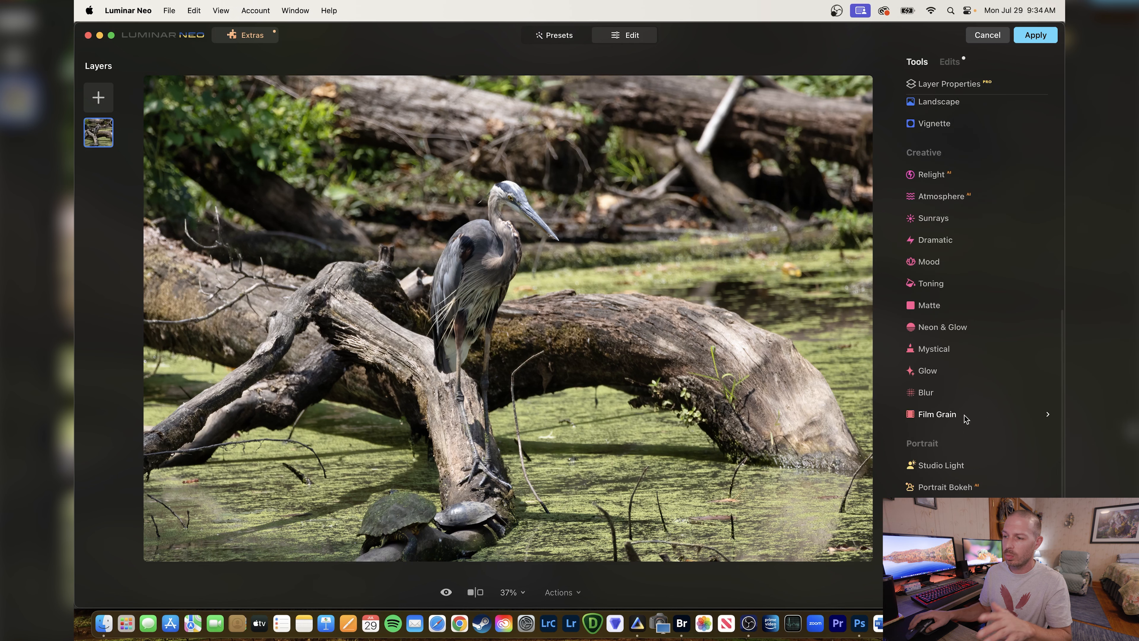
pyautogui.scroll(10, 958, 418)
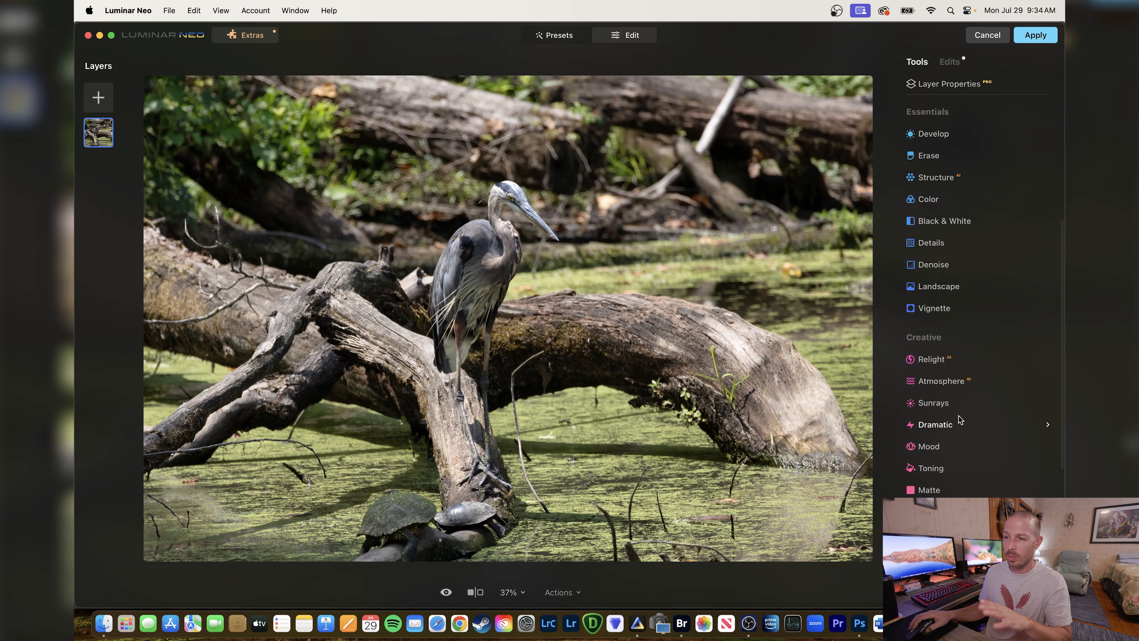
pyautogui.scroll(3, 959, 419)
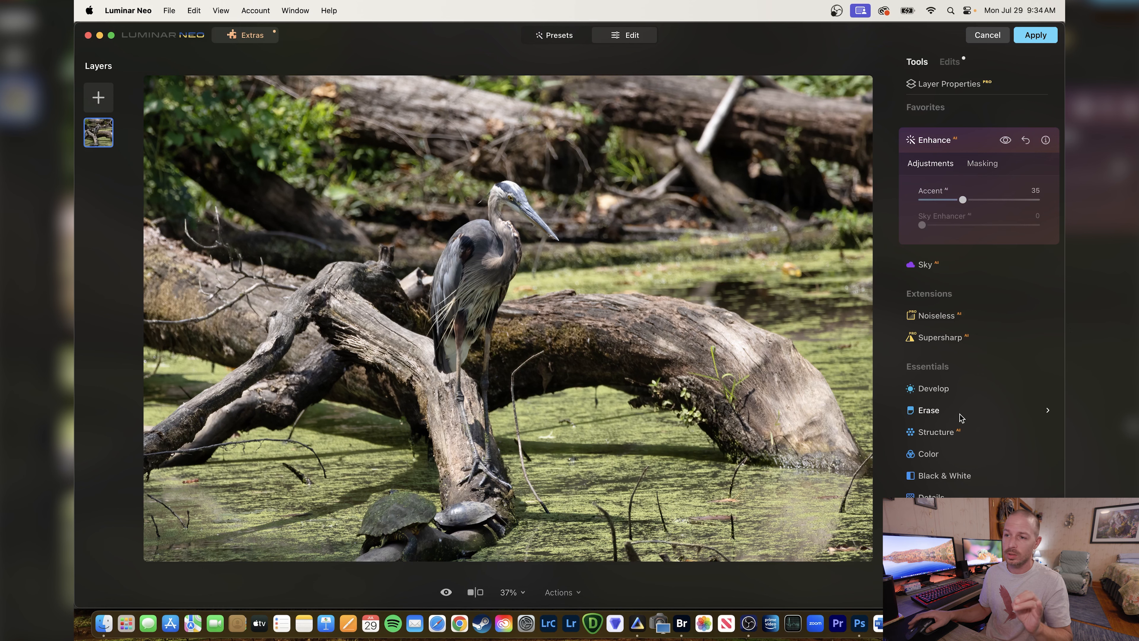
# Apply the Luminar Neo enhancement to the Photoshop document and fit the photo on screen.
pyautogui.click(1036, 38)
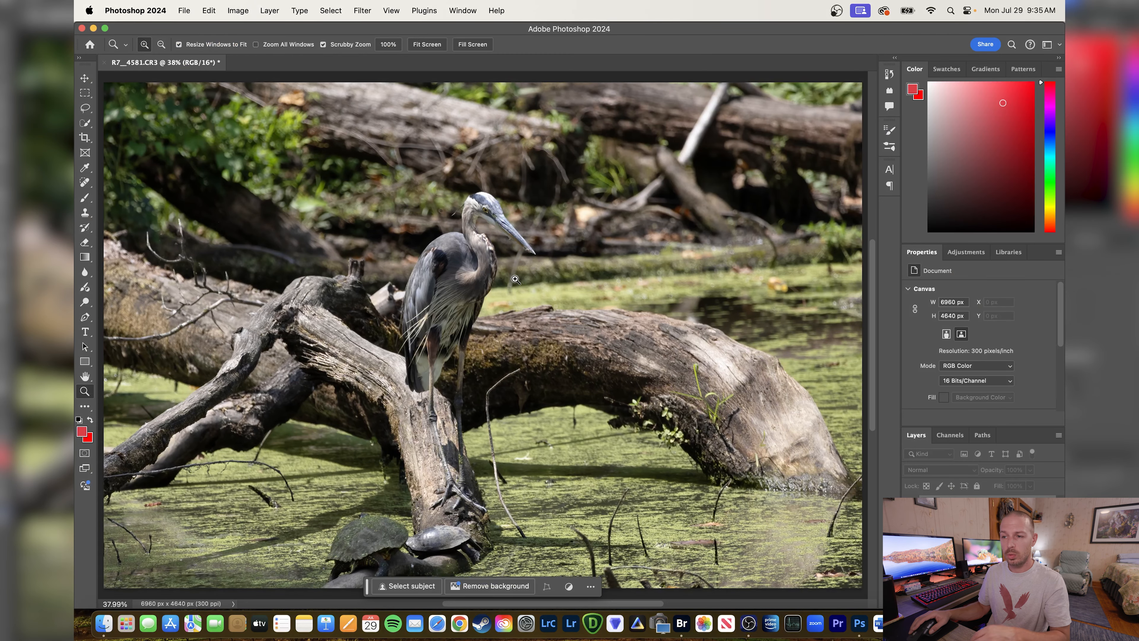
pyautogui.rightClick(519, 282)
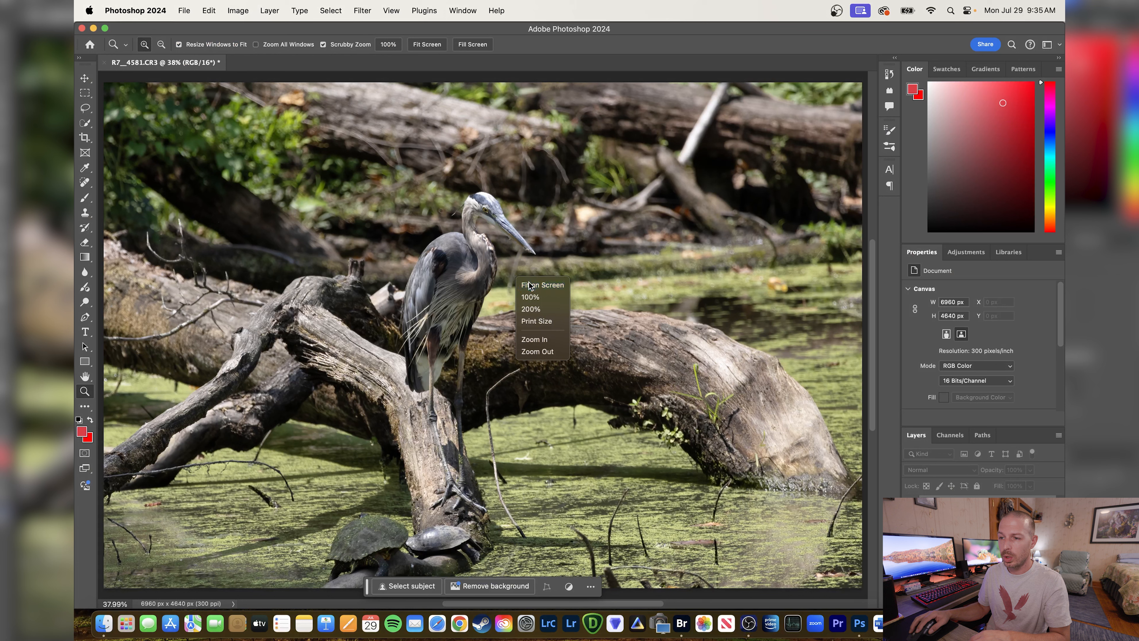
pyautogui.click(549, 286)
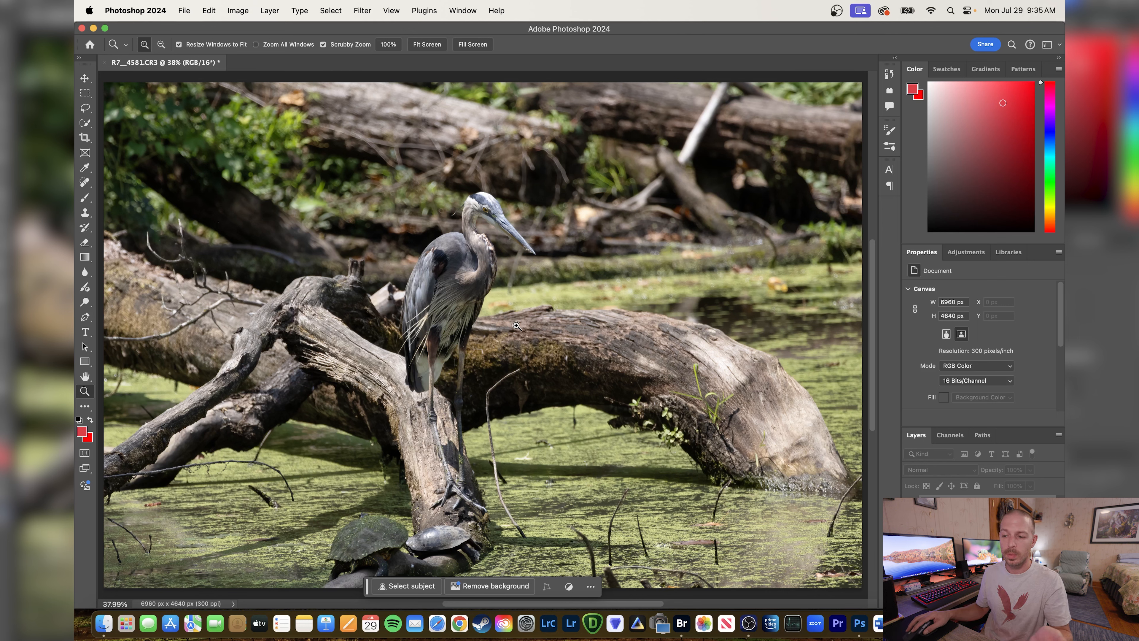
# Save a copy of the heron photo as a JPEG named "blue heron" in the PNG folder, at maximum quality 12.
pyautogui.click(184, 11)
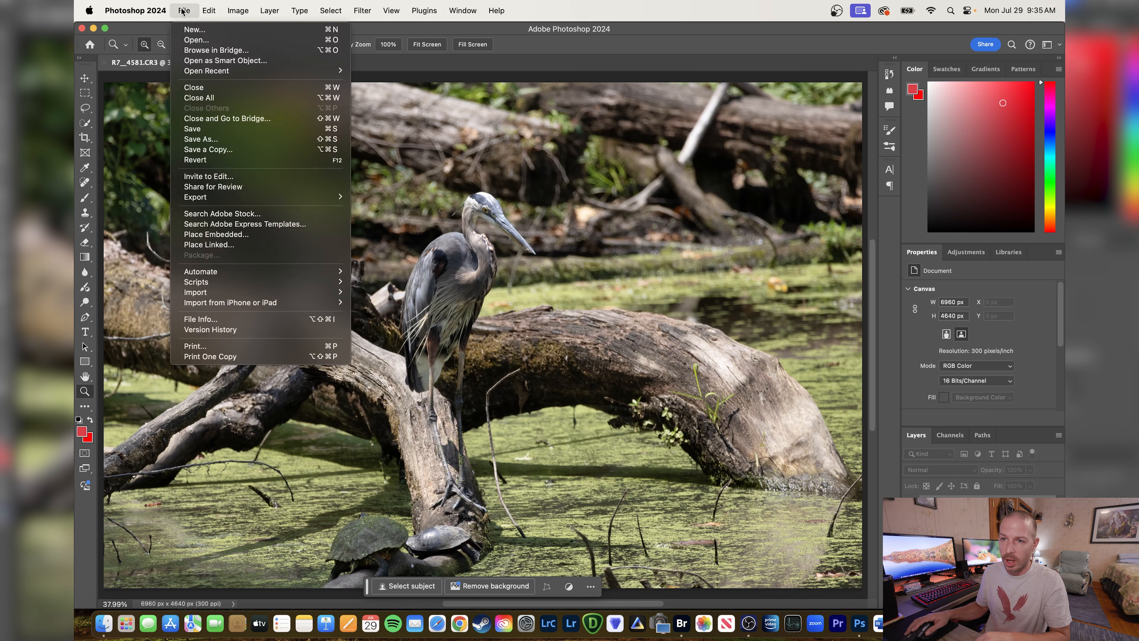
pyautogui.click(226, 149)
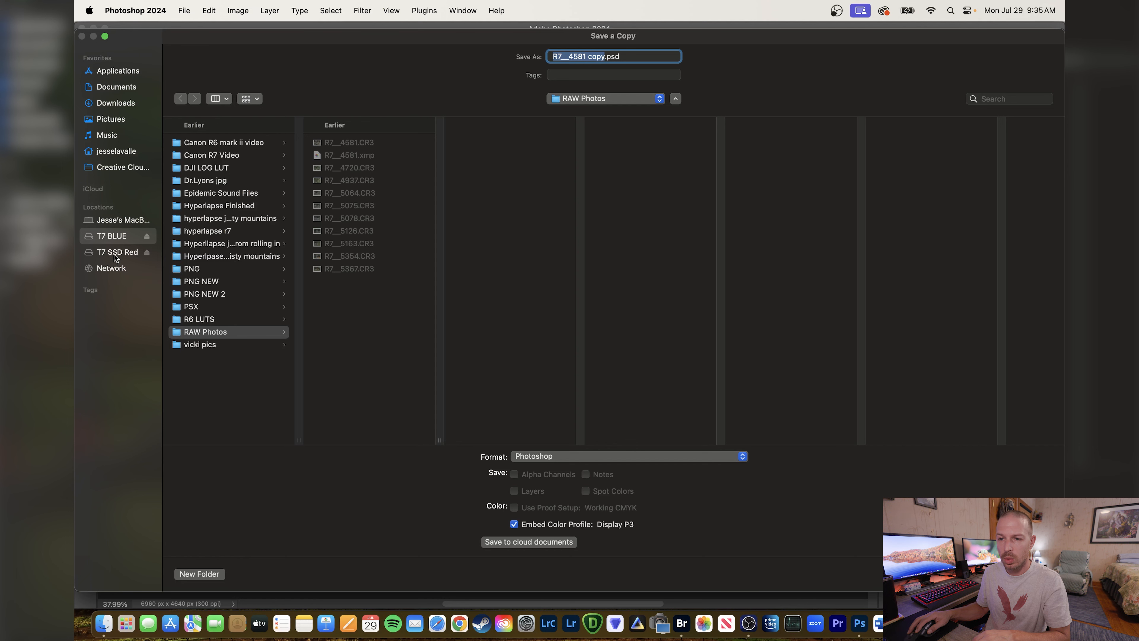
pyautogui.click(212, 269)
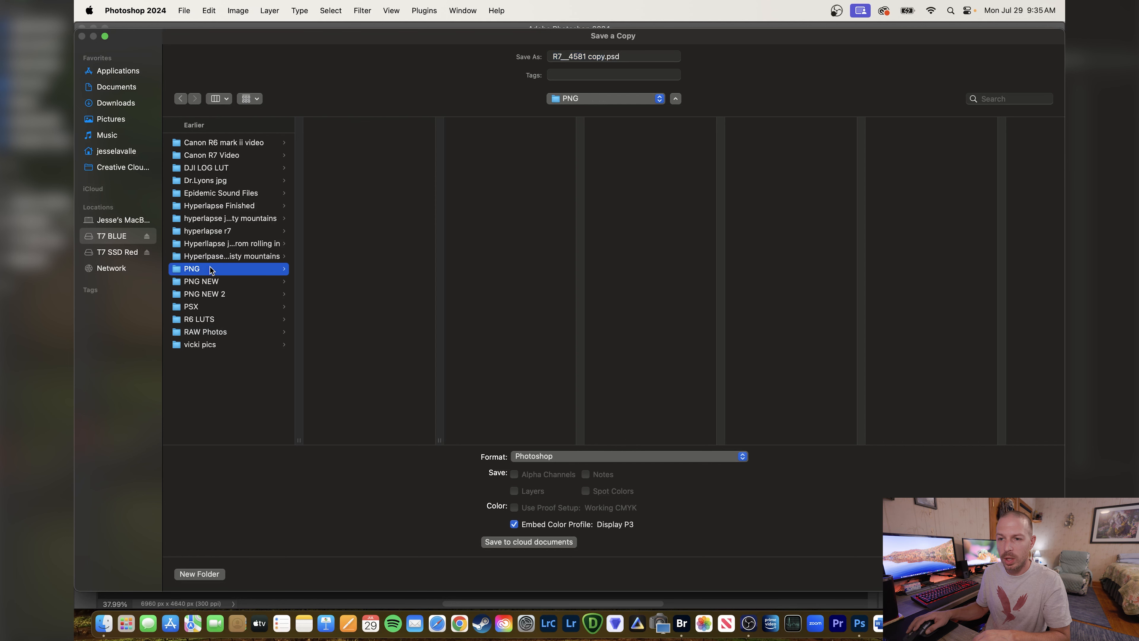
pyautogui.click(742, 456)
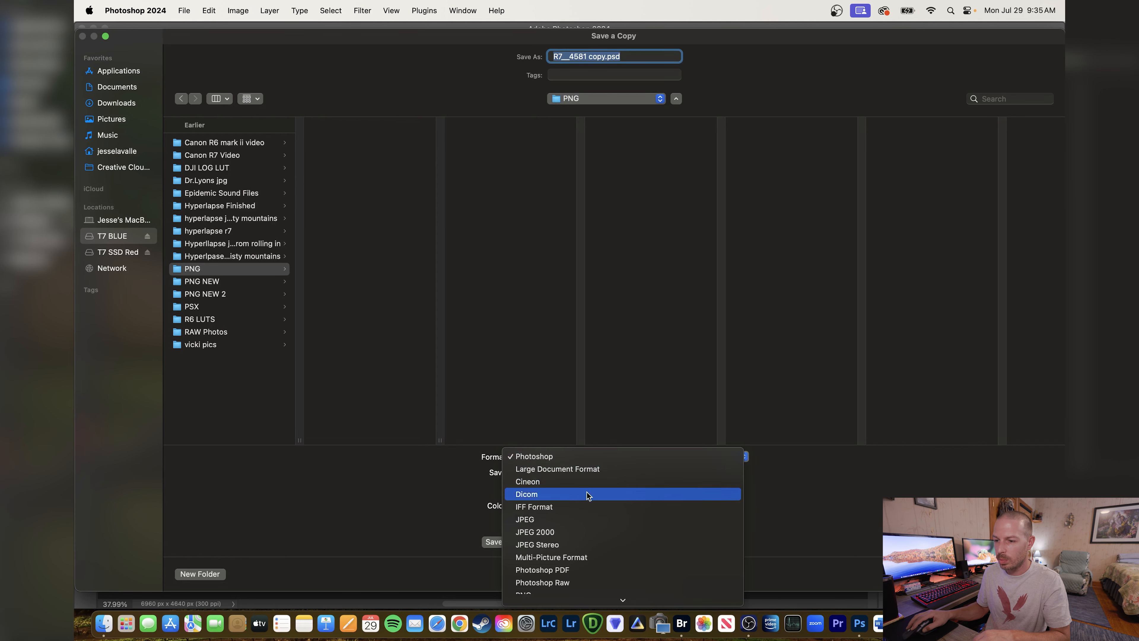
pyautogui.click(589, 519)
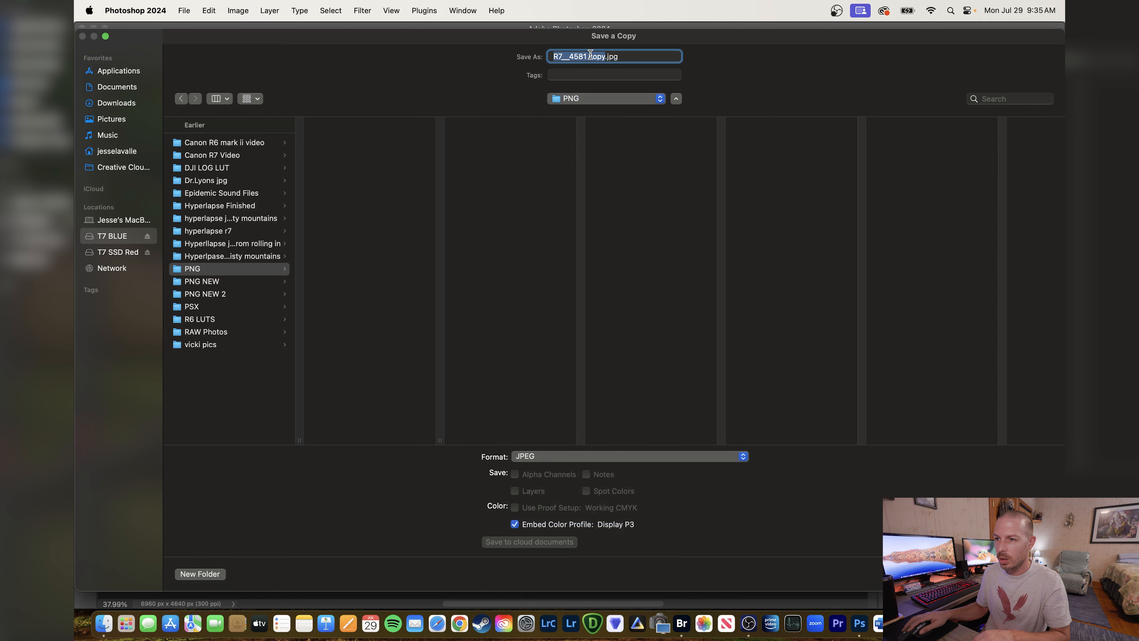
pyautogui.write('blue heron')
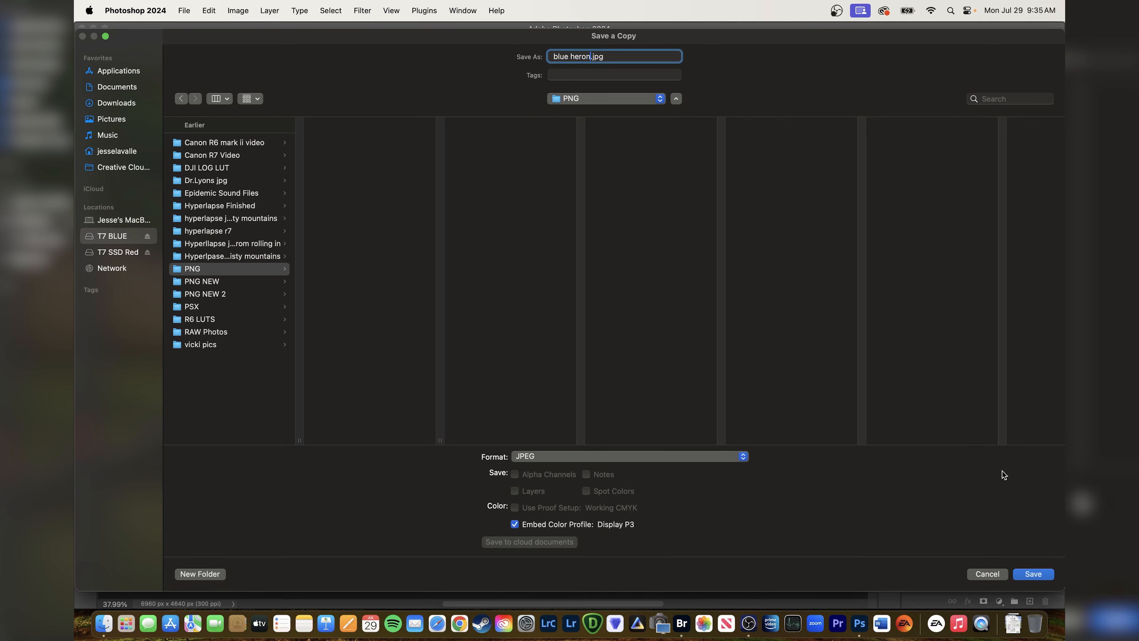
pyautogui.click(1037, 577)
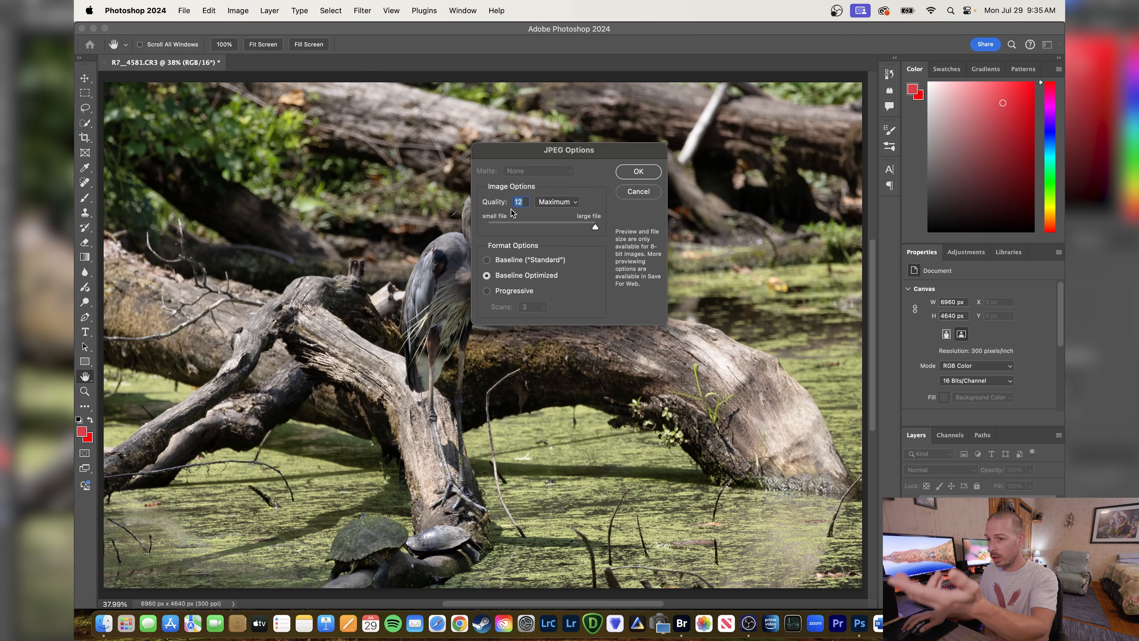
pyautogui.click(637, 171)
pyautogui.press('z')
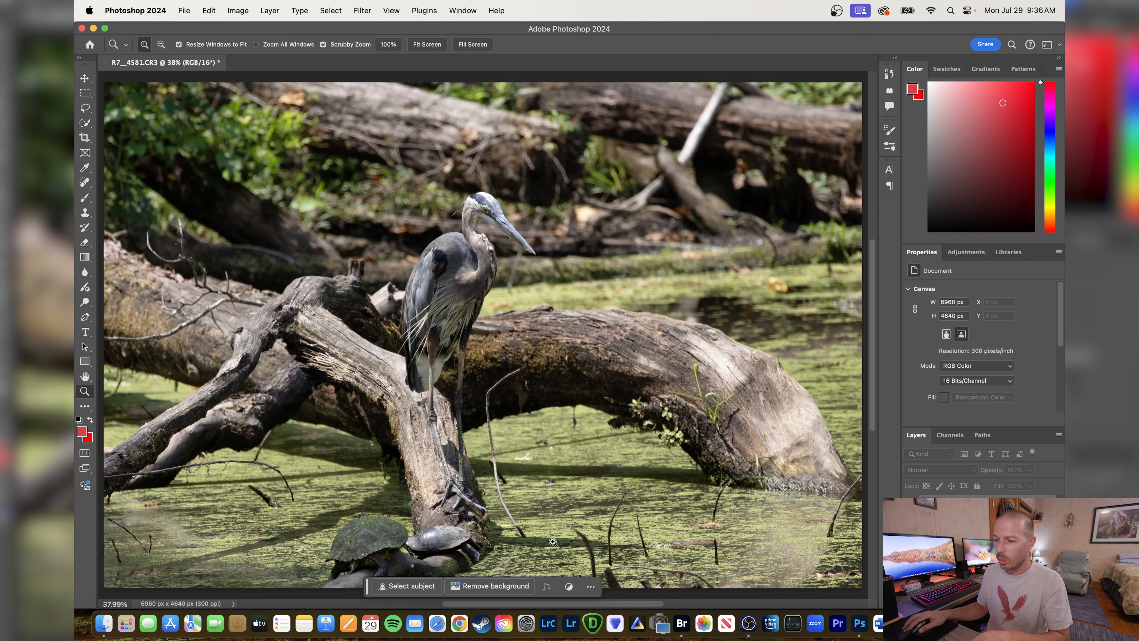
# Switch to Adobe Bridge and browse the raw photos, comparing the two kingfisher shots R7__4720.CR3 and R7__4937.CR3.
pyautogui.click(682, 623)
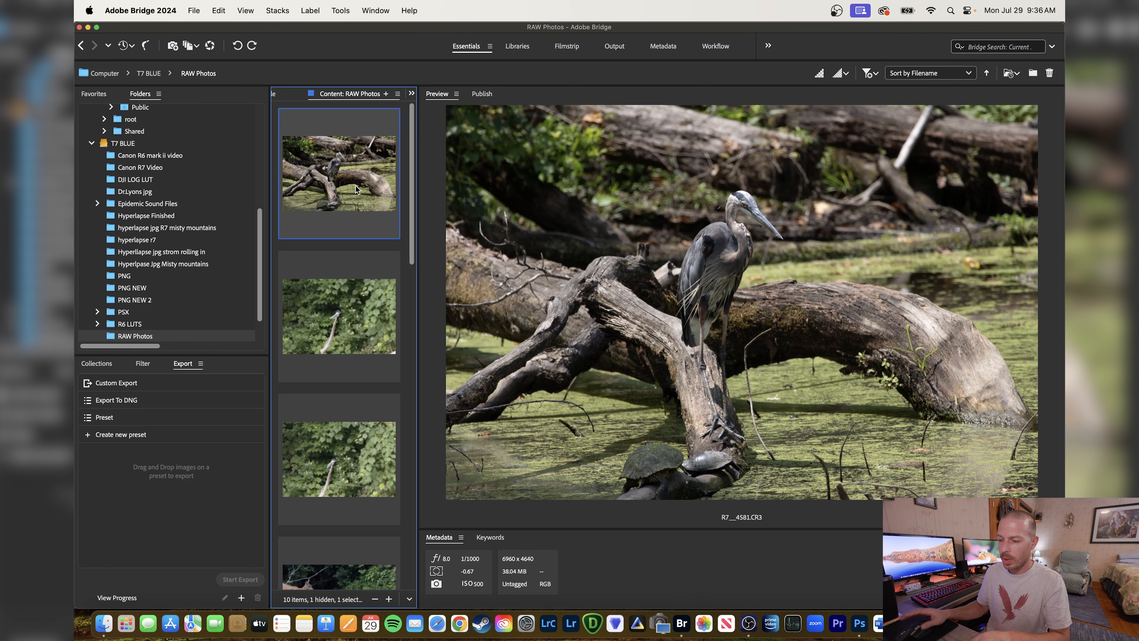
pyautogui.press('Down')
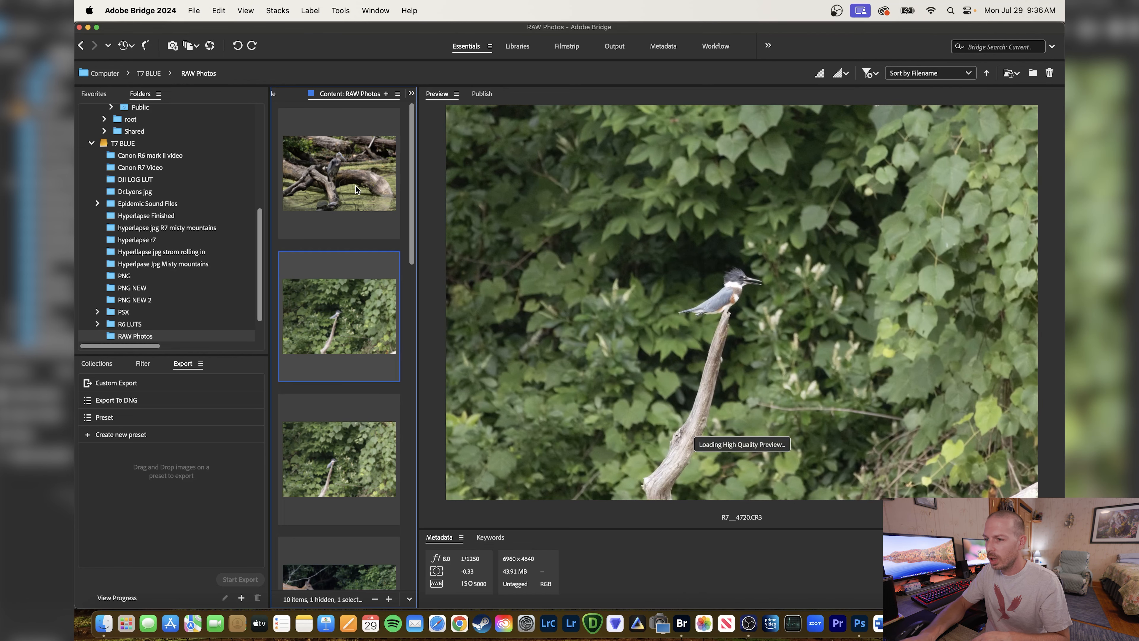
pyautogui.press('Down')
pyautogui.press('Up')
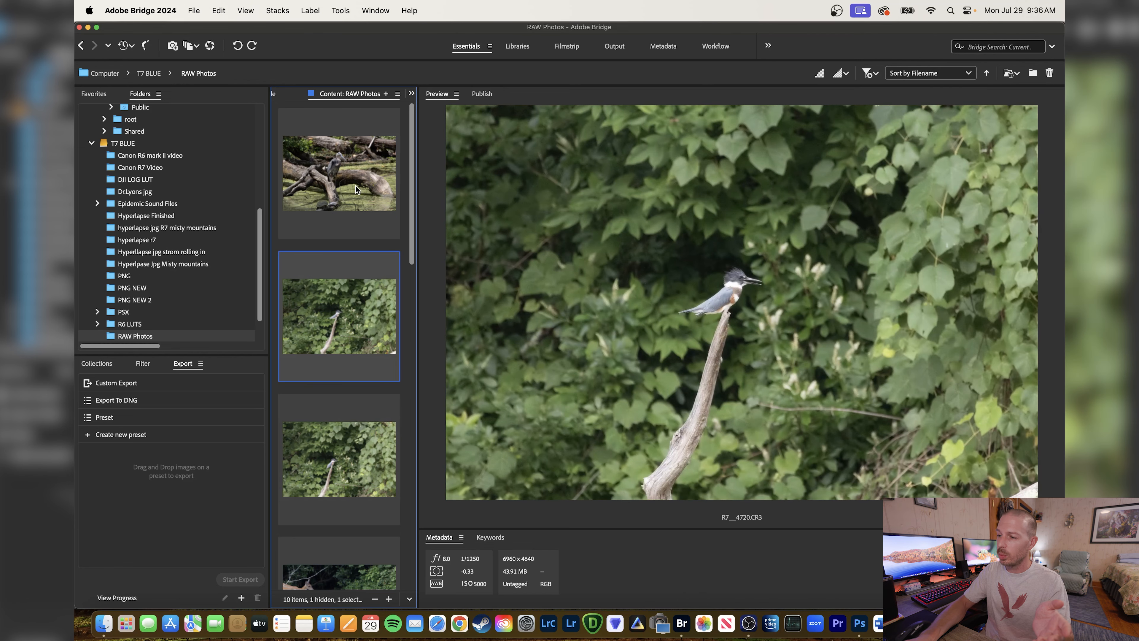
pyautogui.press('Down')
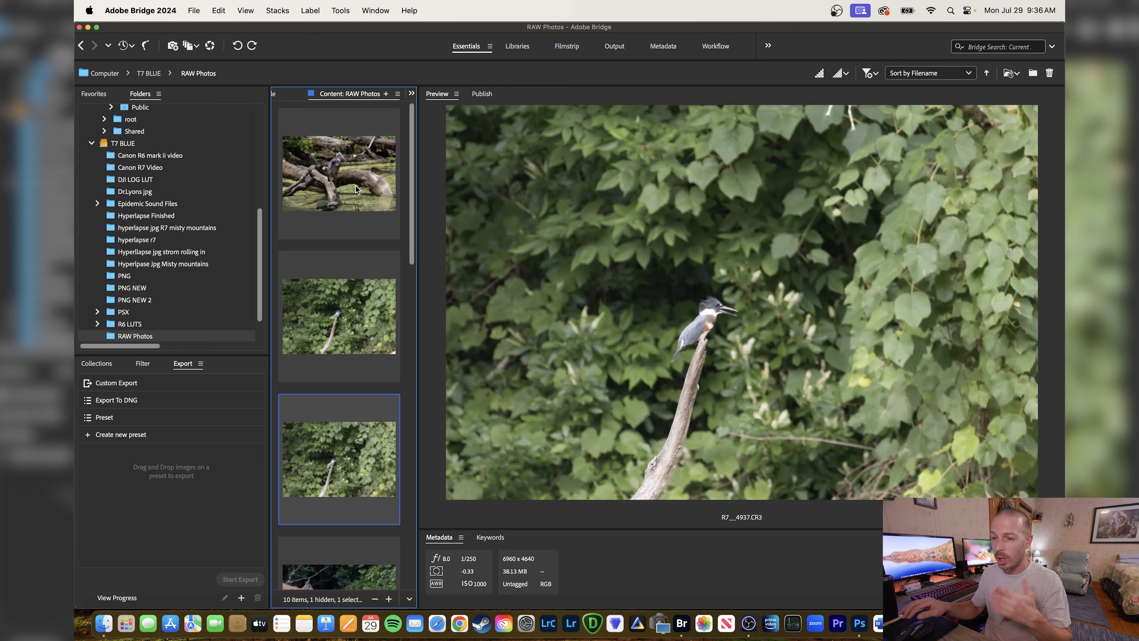
pyautogui.press('Down')
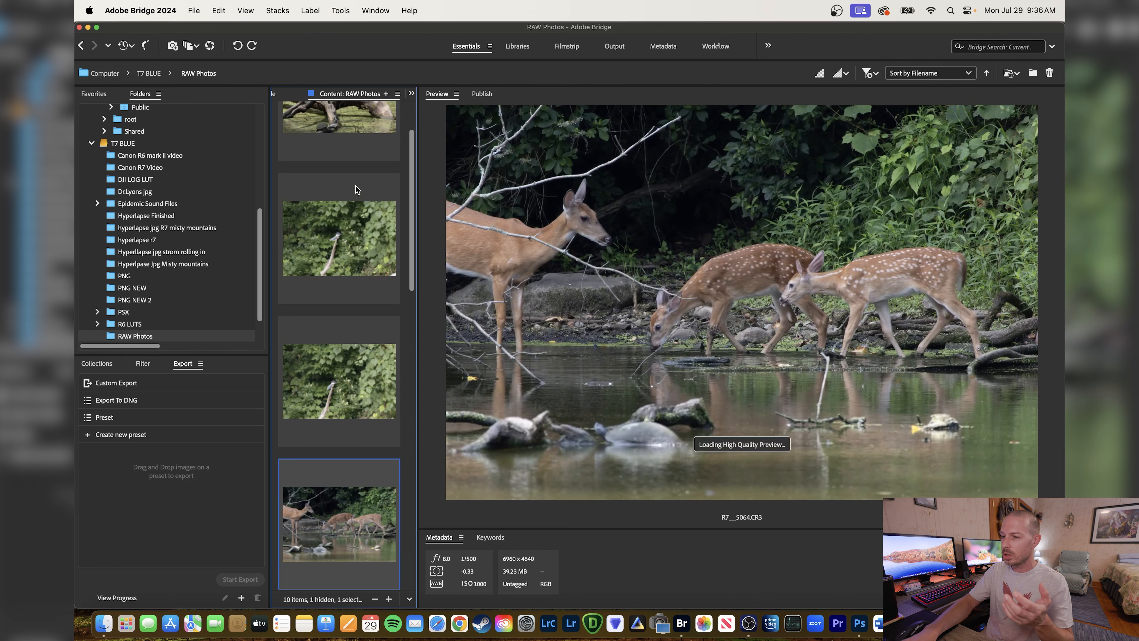
pyautogui.press('Up')
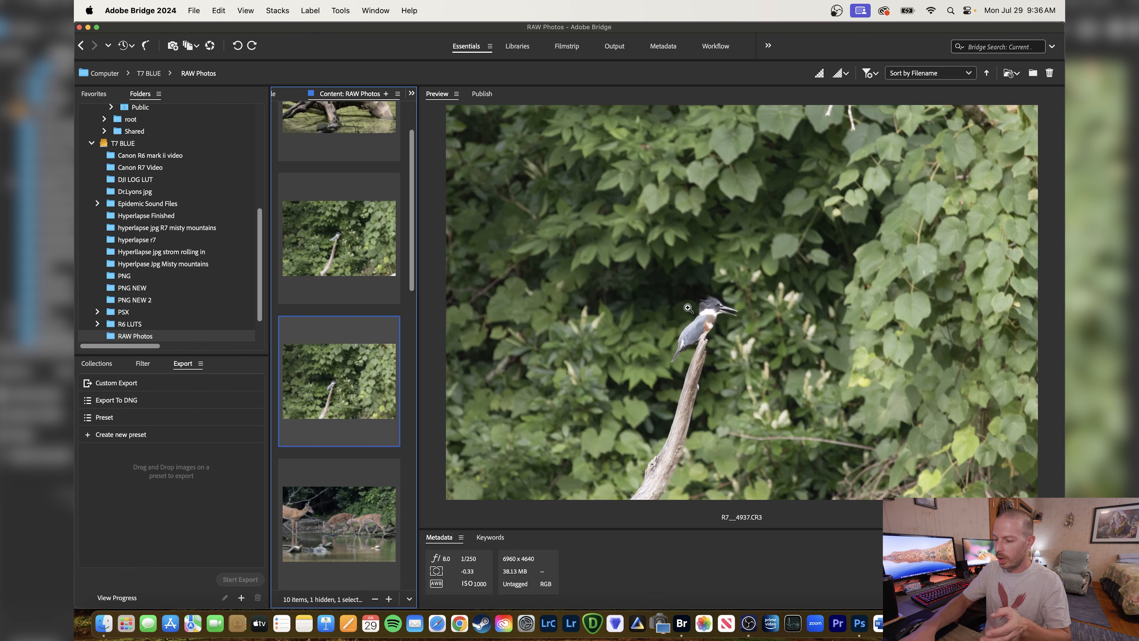
pyautogui.press('Up')
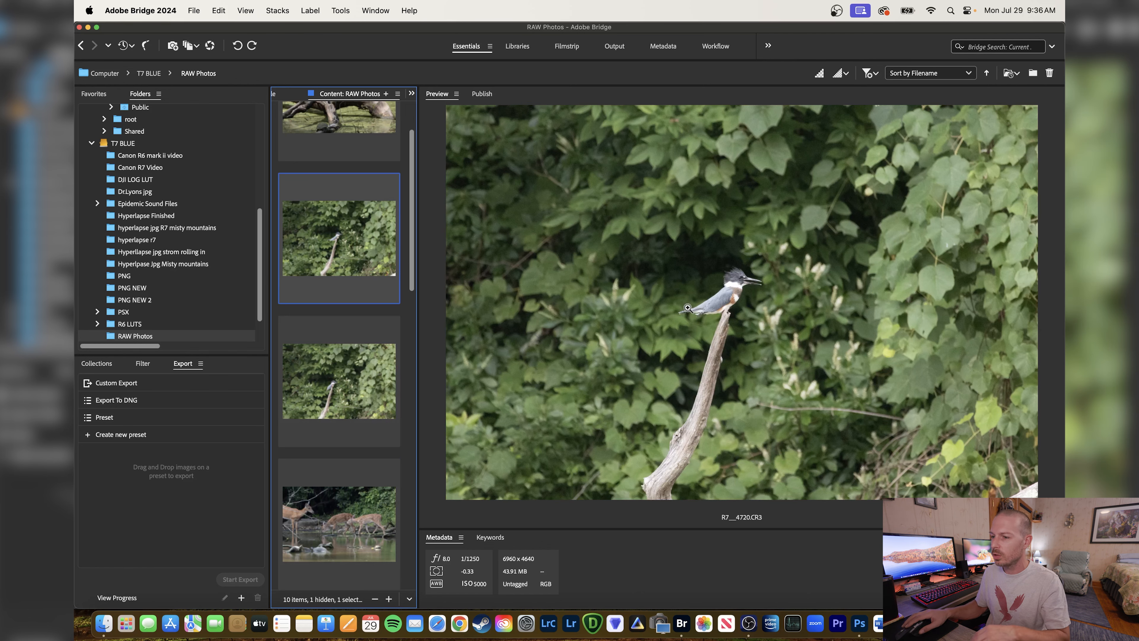
pyautogui.press('Down')
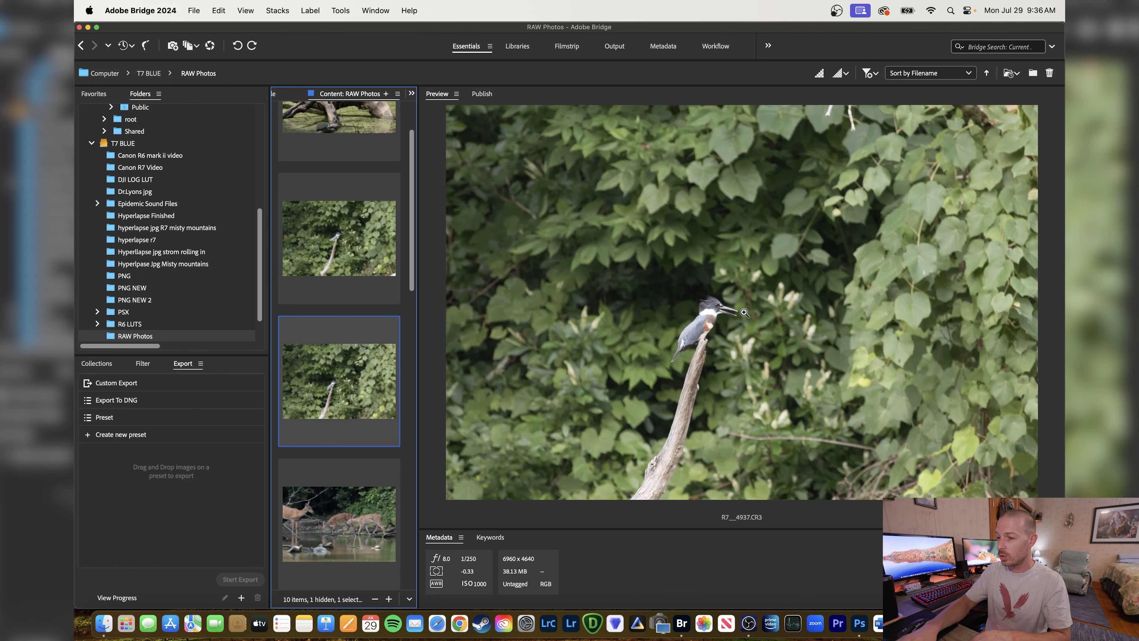
pyautogui.press('Up')
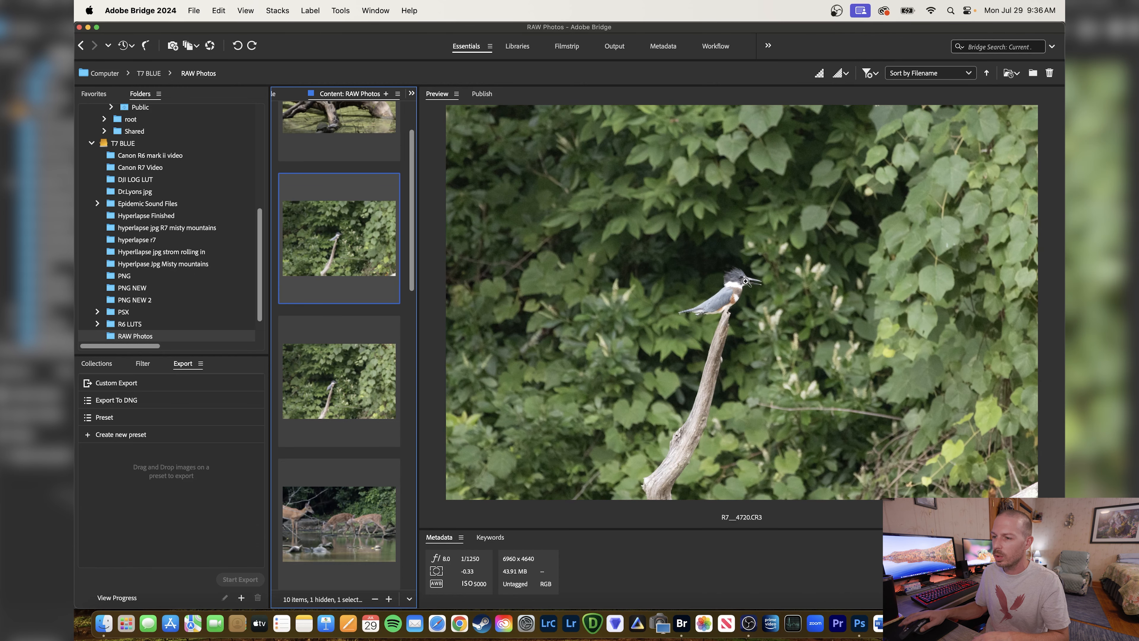
# Open the kingfisher photo R7__4720.CR3 in Camera Raw and set its Contrast to +5, keeping the Adobe Color profile.
pyautogui.rightClick(748, 285)
pyautogui.click(792, 513)
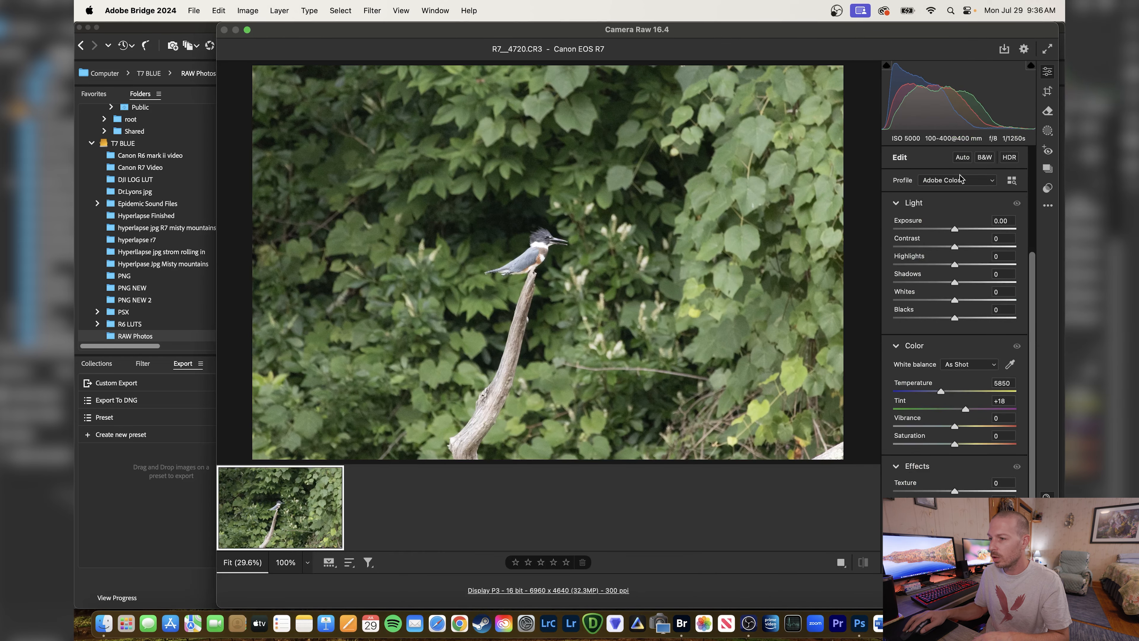
pyautogui.click(954, 181)
pyautogui.click(953, 181)
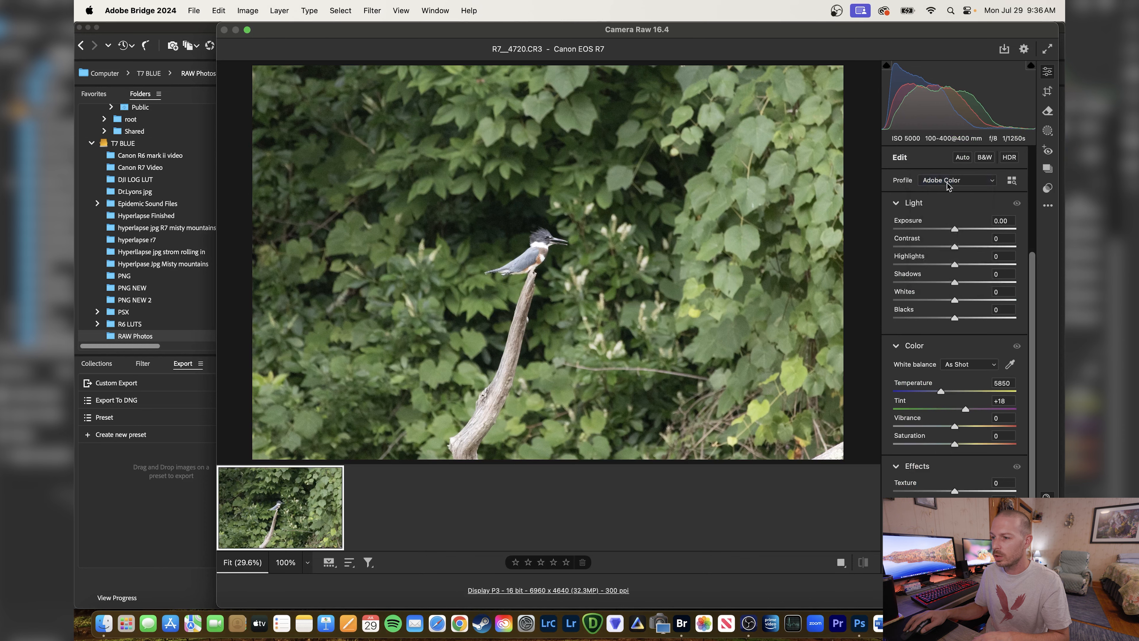
pyautogui.moveTo(955, 247); pyautogui.dragTo(958, 247)
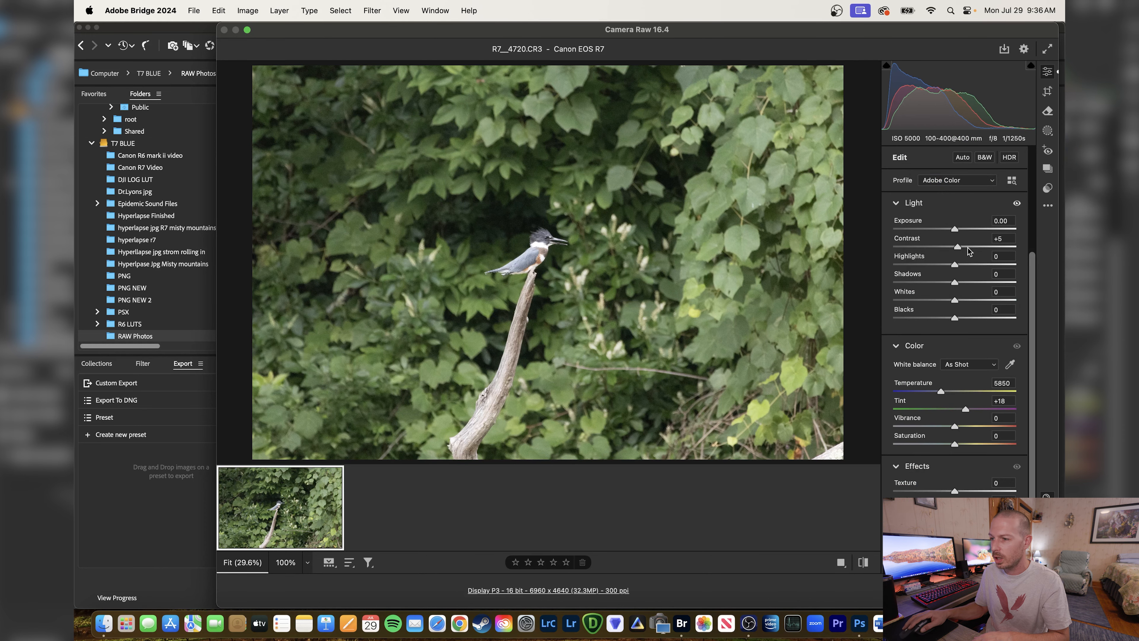
# Create a Subject mask on the kingfisher photo and inspect its coverage of the bird and the branch.
pyautogui.moveTo(538, 245); pyautogui.dragTo(601, 309)
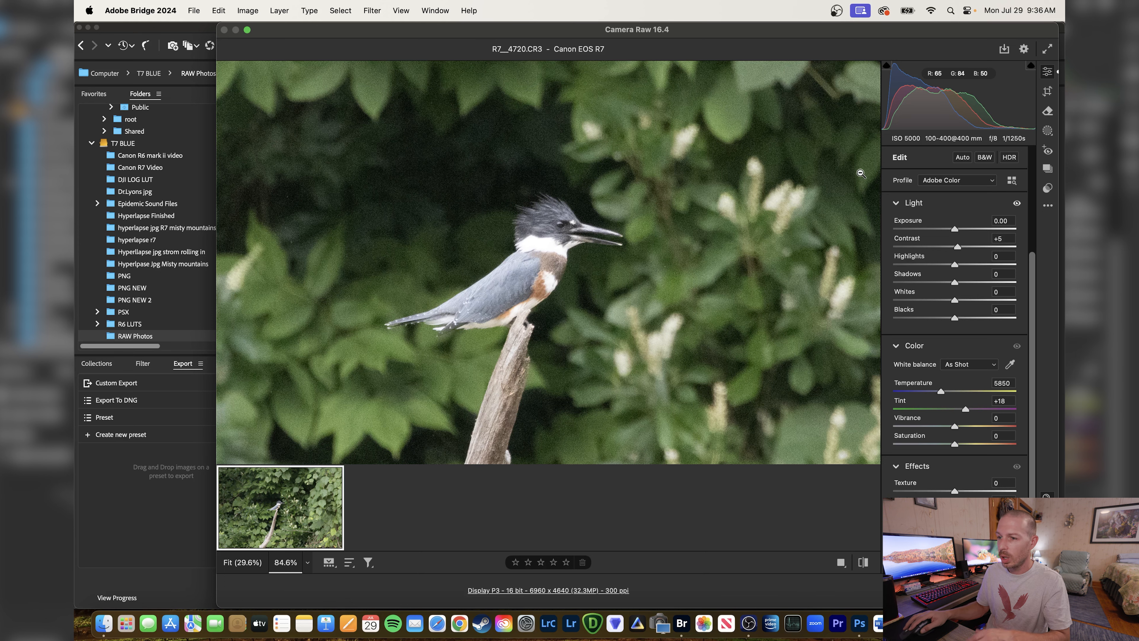
pyautogui.moveTo(665, 261); pyautogui.dragTo(626, 257)
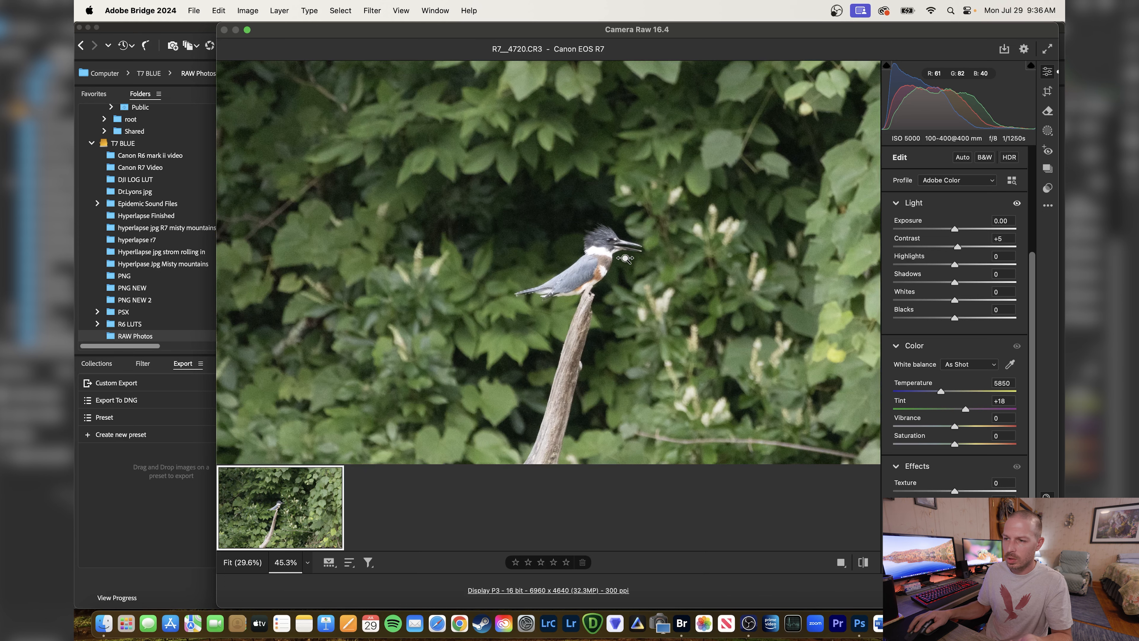
pyautogui.click(1048, 131)
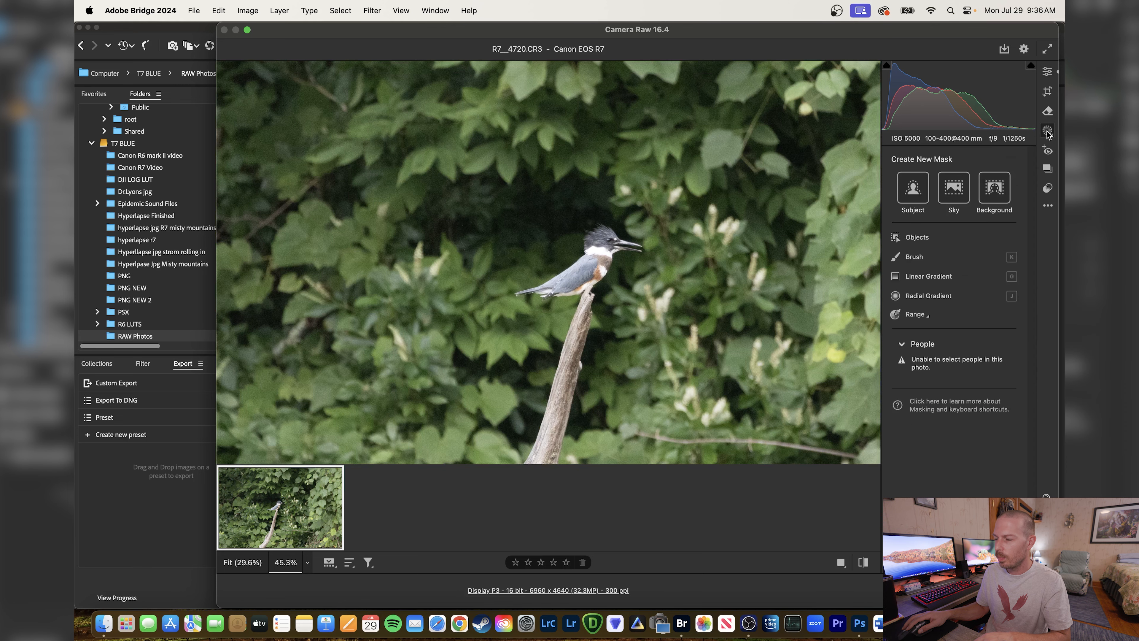
pyautogui.click(913, 188)
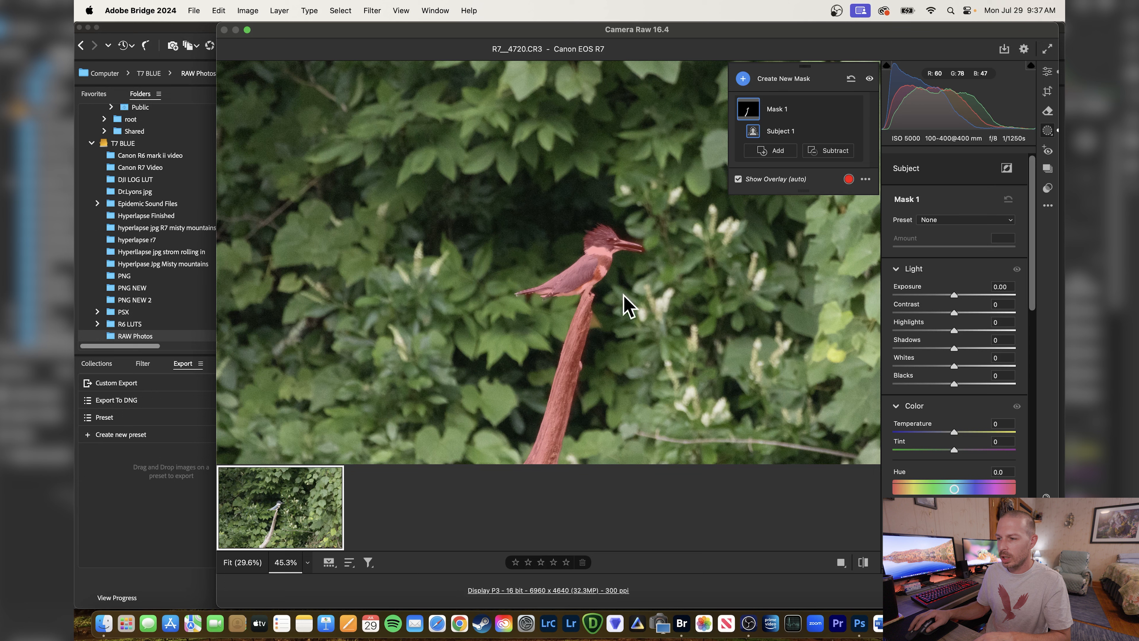
pyautogui.scroll(-3, 1035, 233)
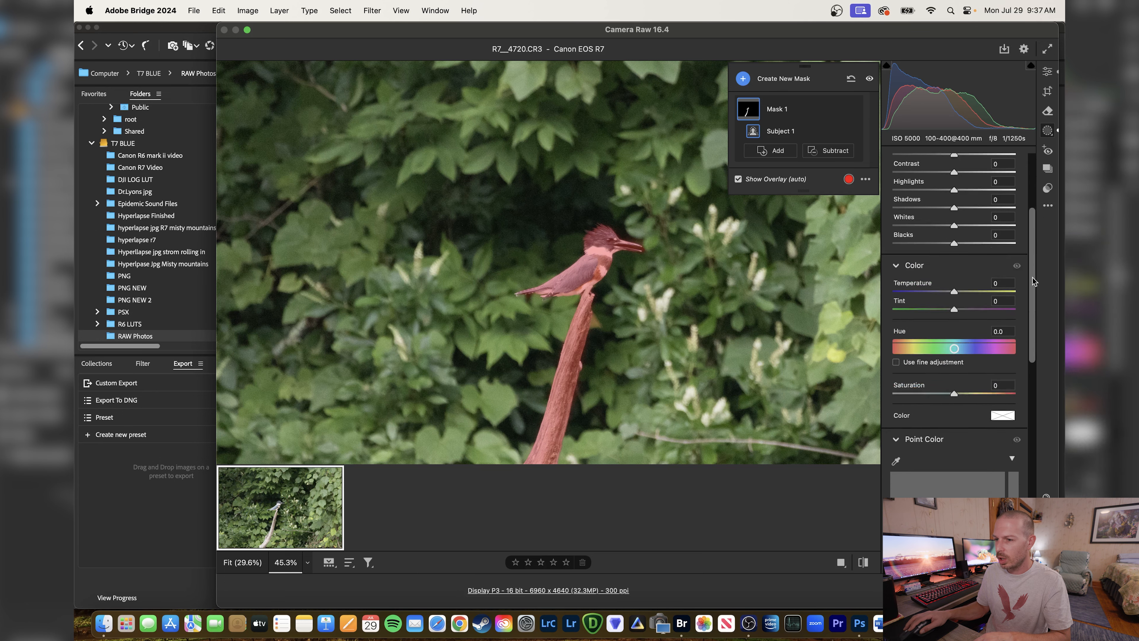
pyautogui.moveTo(603, 313); pyautogui.dragTo(592, 169)
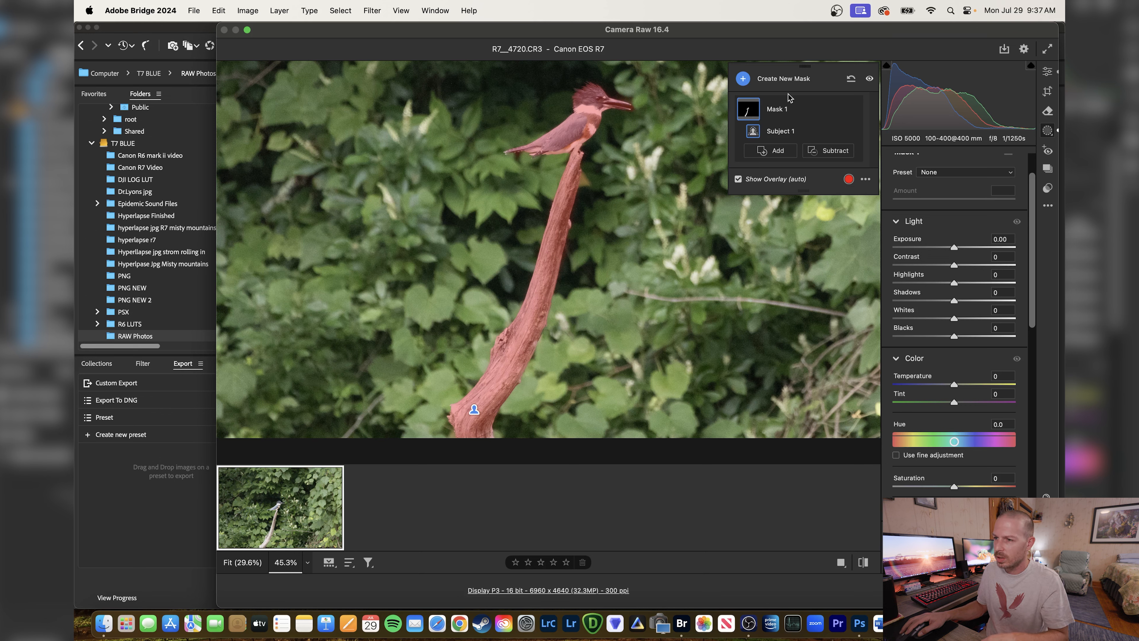
# Subtract the background and a color range sampled at the tip of the bird's beak from the subject mask.
pyautogui.click(838, 152)
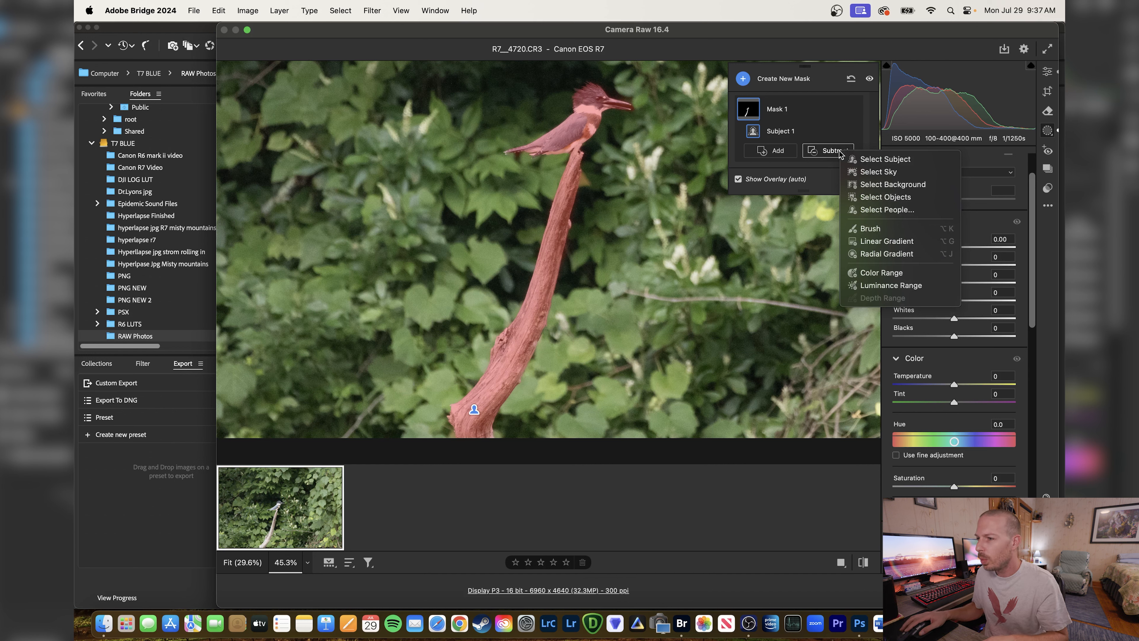
pyautogui.click(891, 184)
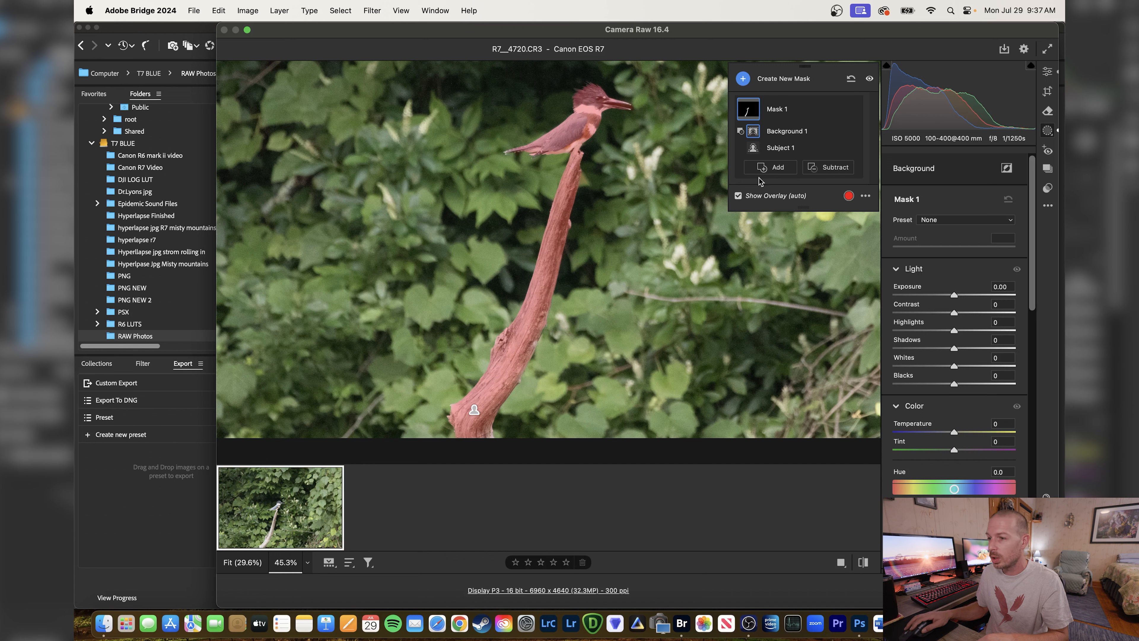
pyautogui.click(827, 169)
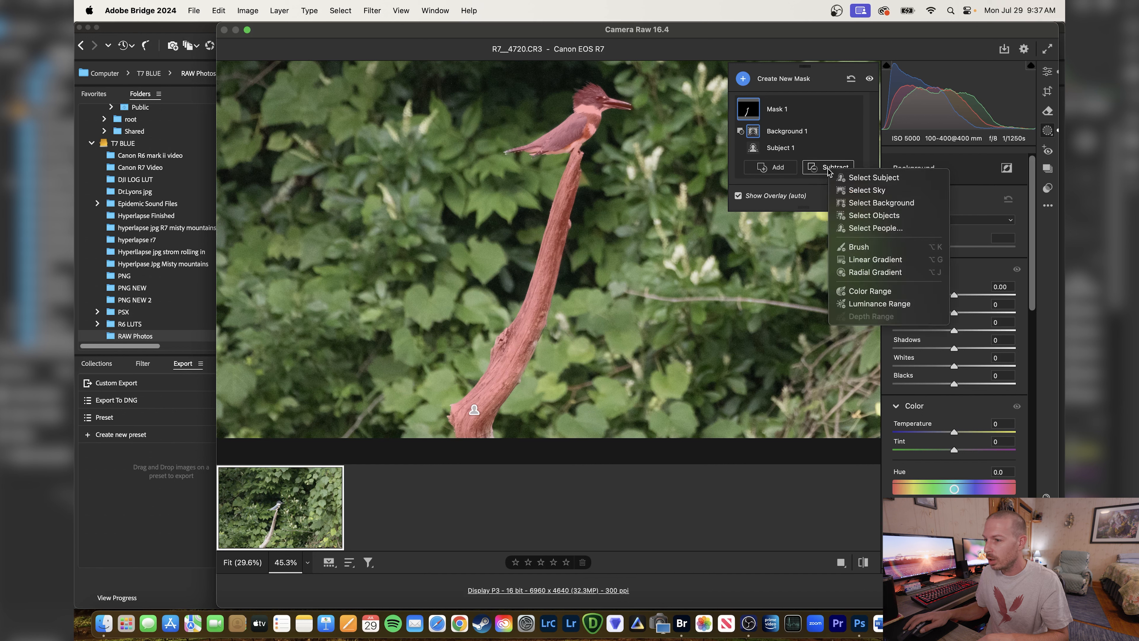
pyautogui.click(865, 291)
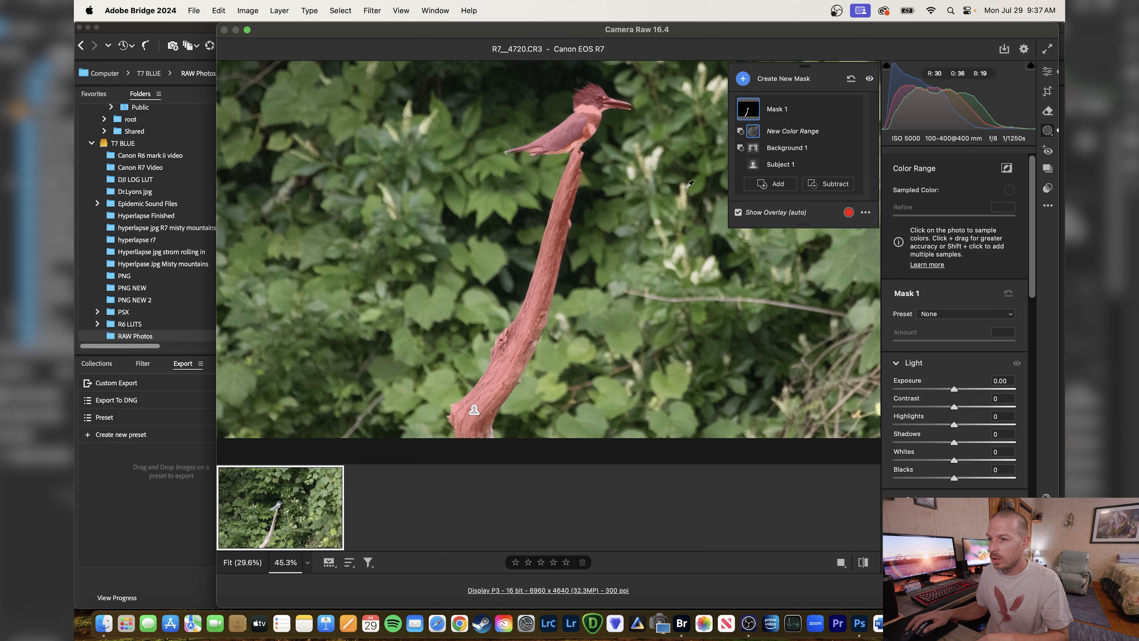
pyautogui.click(628, 106)
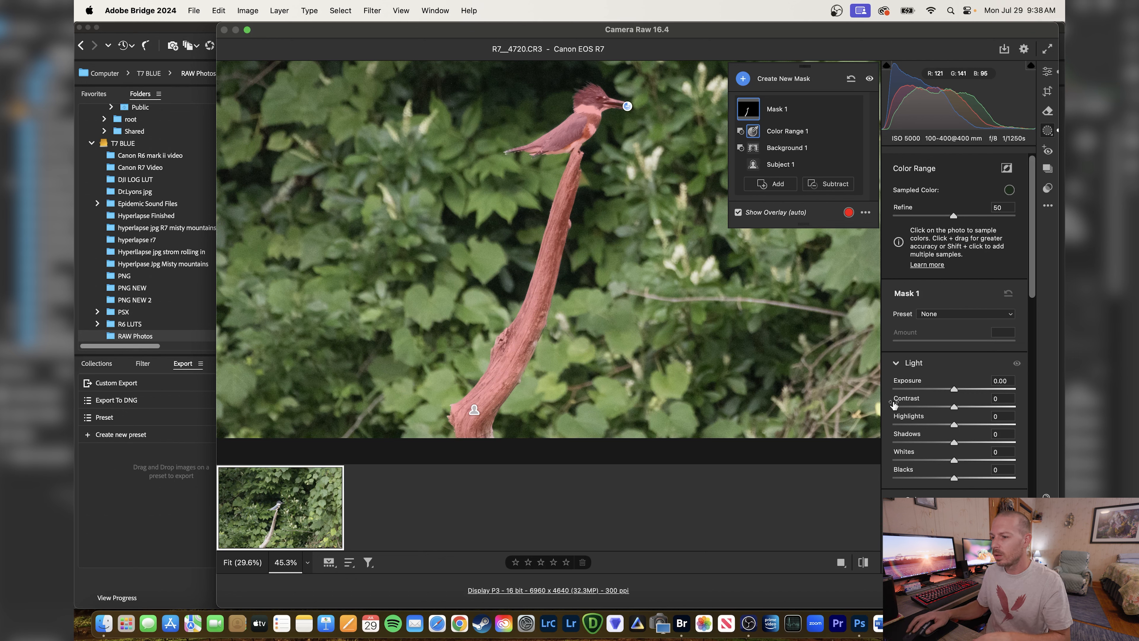
# Set the mask's Highlights to -55 with slightly lower Blacks, and open the photo in Photoshop.
pyautogui.moveTo(955, 427); pyautogui.dragTo(927, 425)
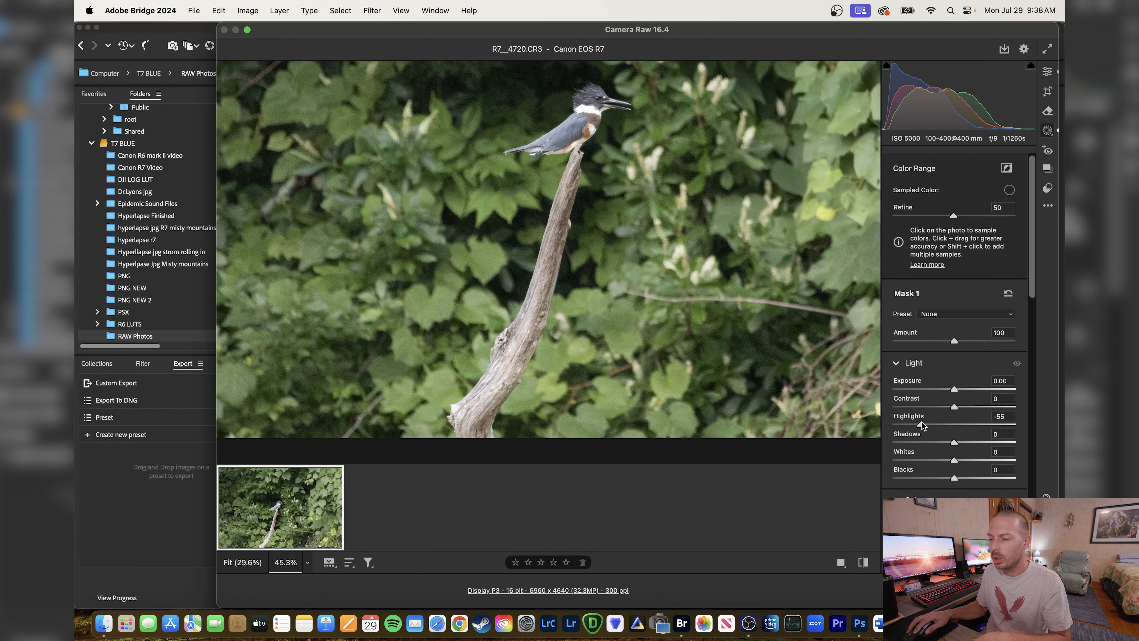
pyautogui.moveTo(956, 479); pyautogui.dragTo(952, 479)
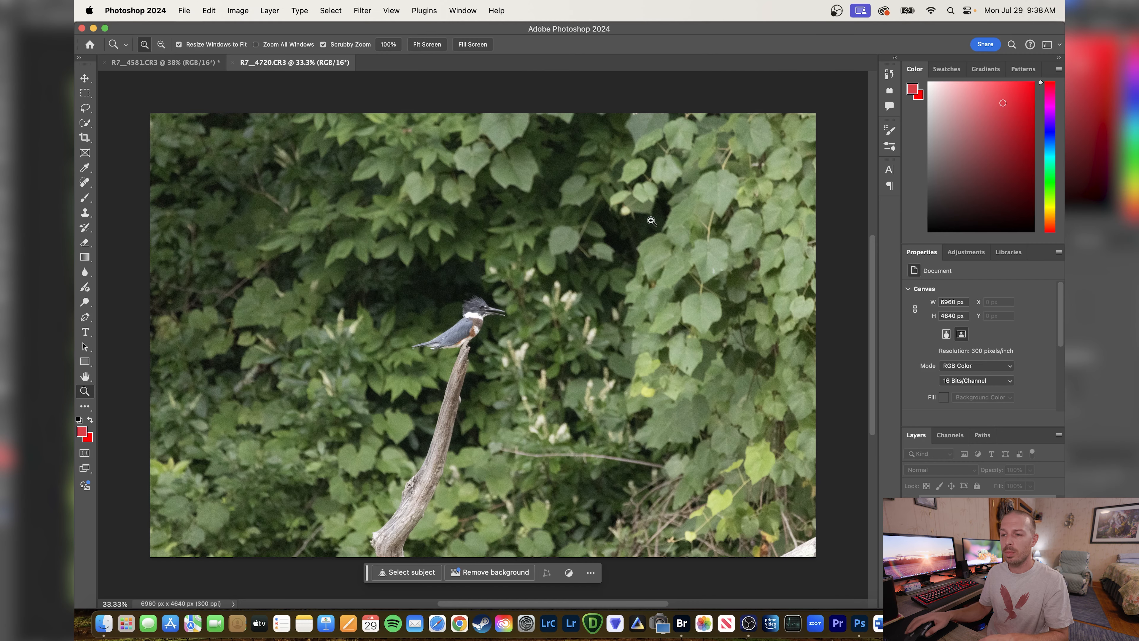
# Fit the kingfisher photo to the screen and send it to the Topaz DeNoise AI filter.
pyautogui.rightClick(463, 301)
pyautogui.click(478, 310)
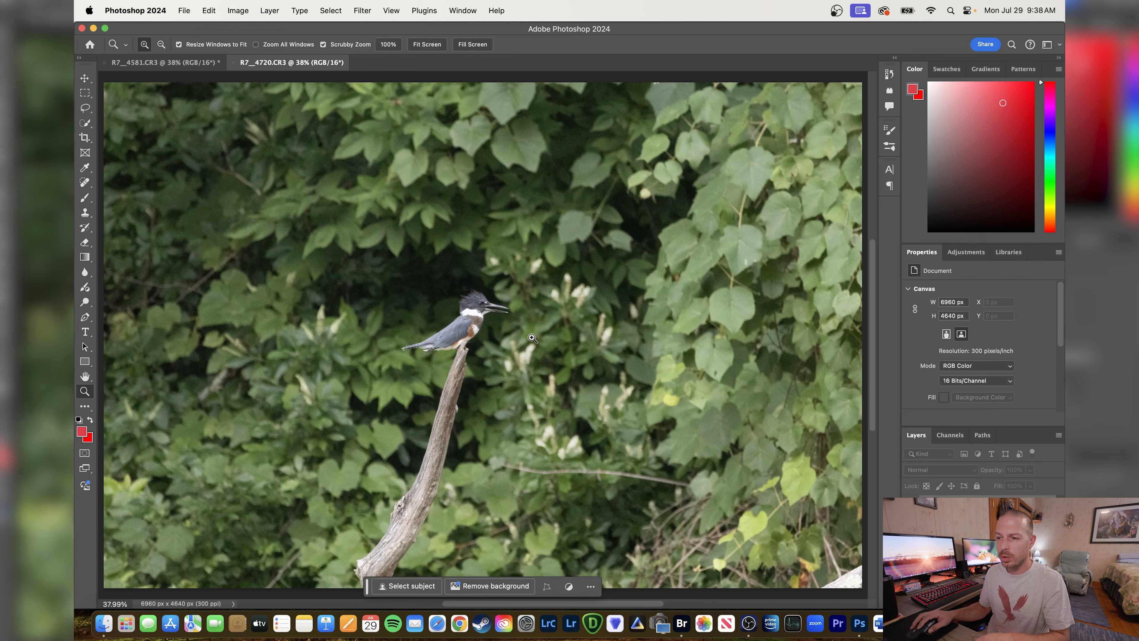
pyautogui.click(362, 10)
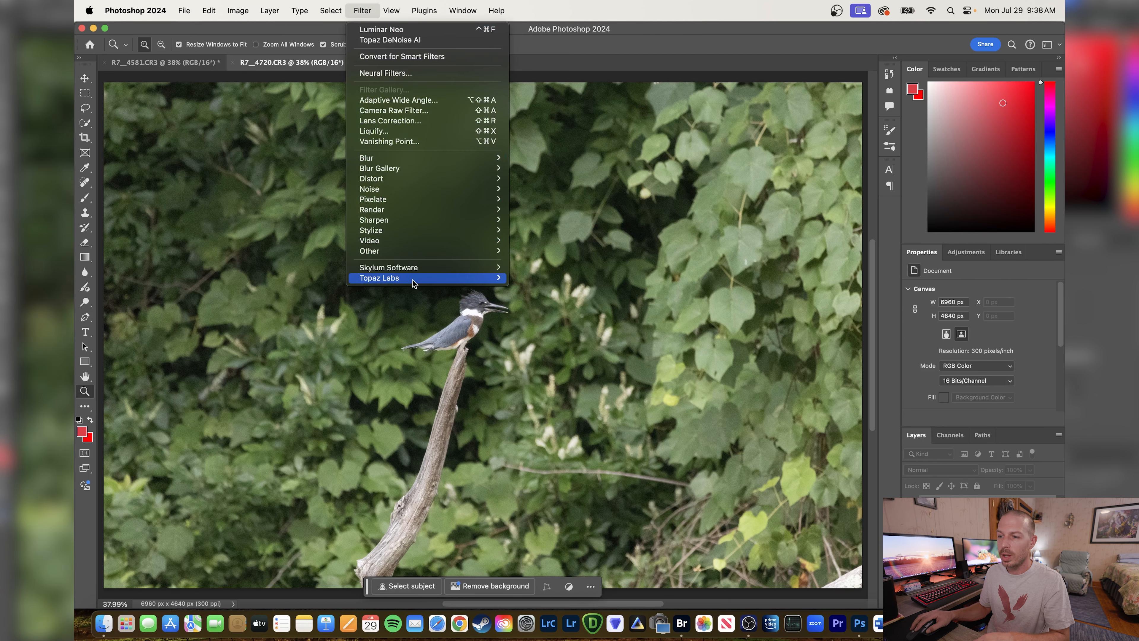
pyautogui.moveTo(412, 279)
pyautogui.click(537, 282)
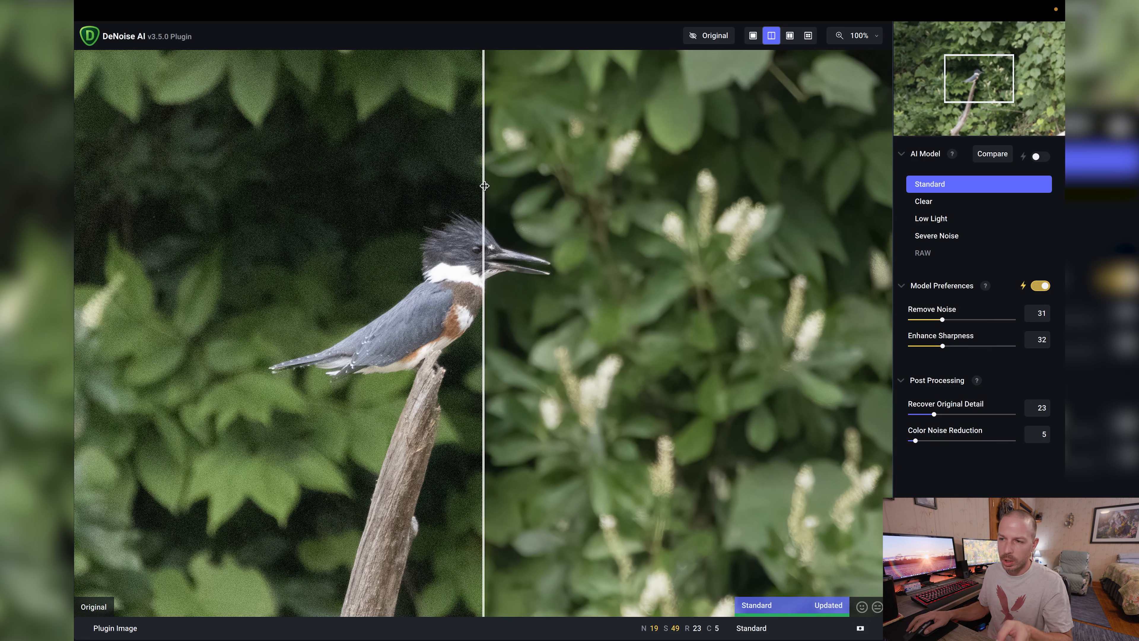
# Compare the original and denoised versions across the whole kingfisher, and apply the Standard model's noise reduction.
pyautogui.moveTo(485, 185); pyautogui.dragTo(743, 230)
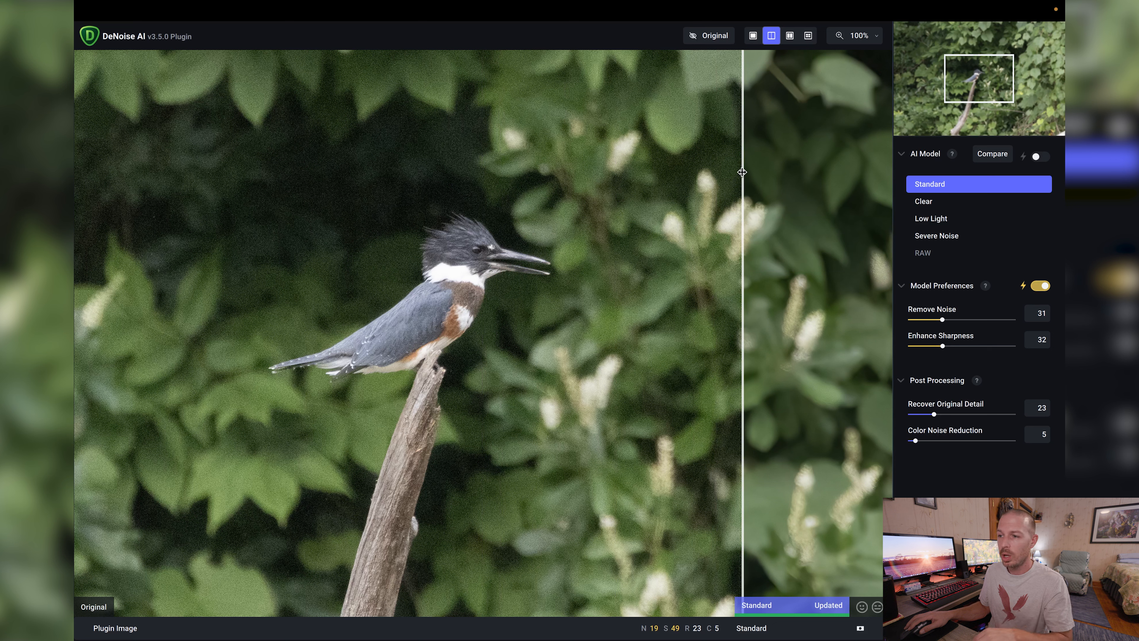
pyautogui.moveTo(741, 171); pyautogui.dragTo(146, 155)
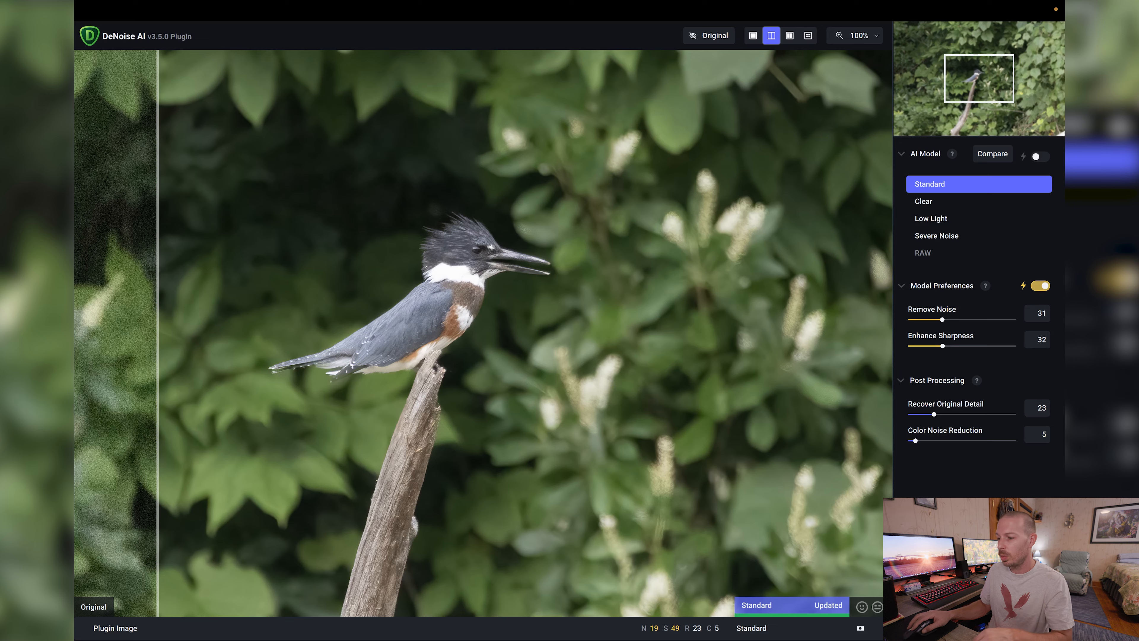
pyautogui.click(1017, 623)
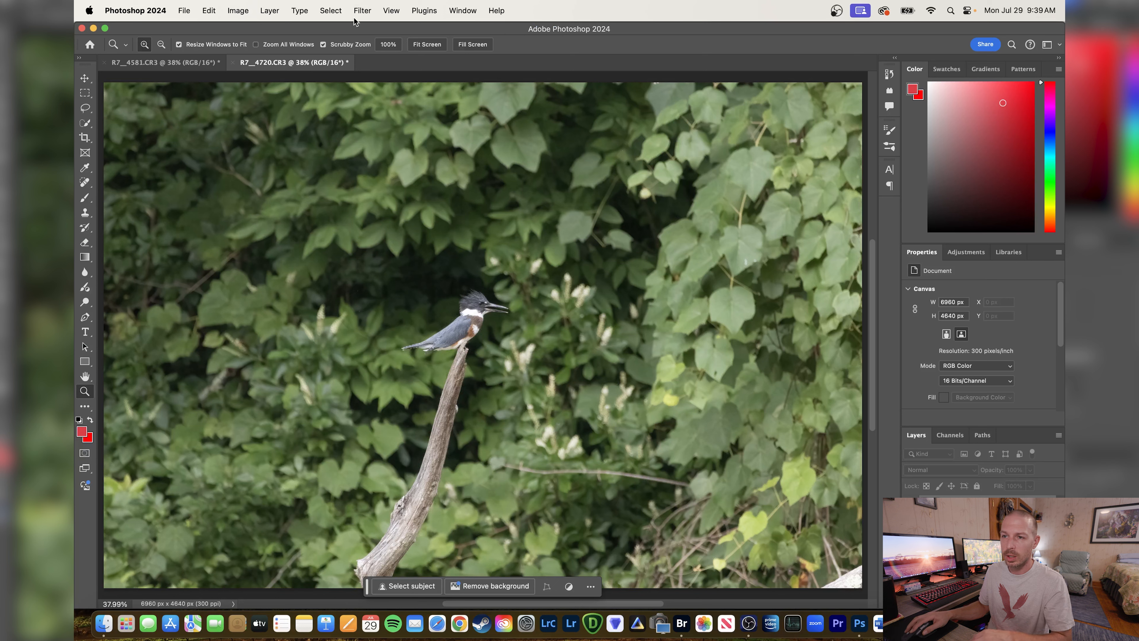
# Open the denoised photo for editing in Luminar Neo and set the Enhance tool's Accent to 35.
pyautogui.click(364, 11)
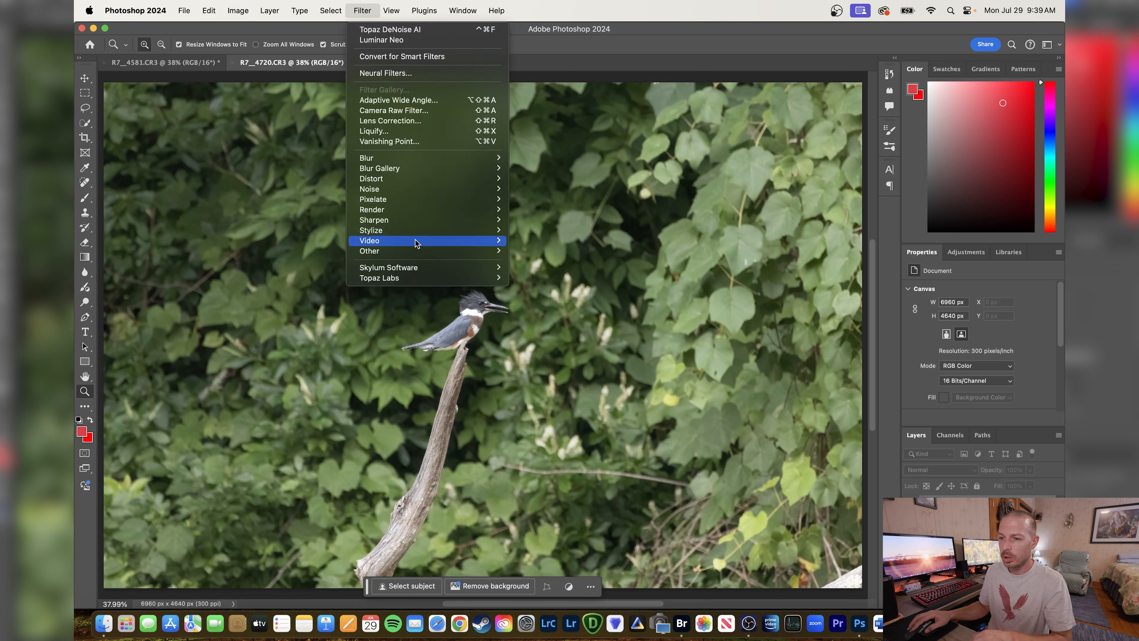
pyautogui.moveTo(427, 268)
pyautogui.click(525, 269)
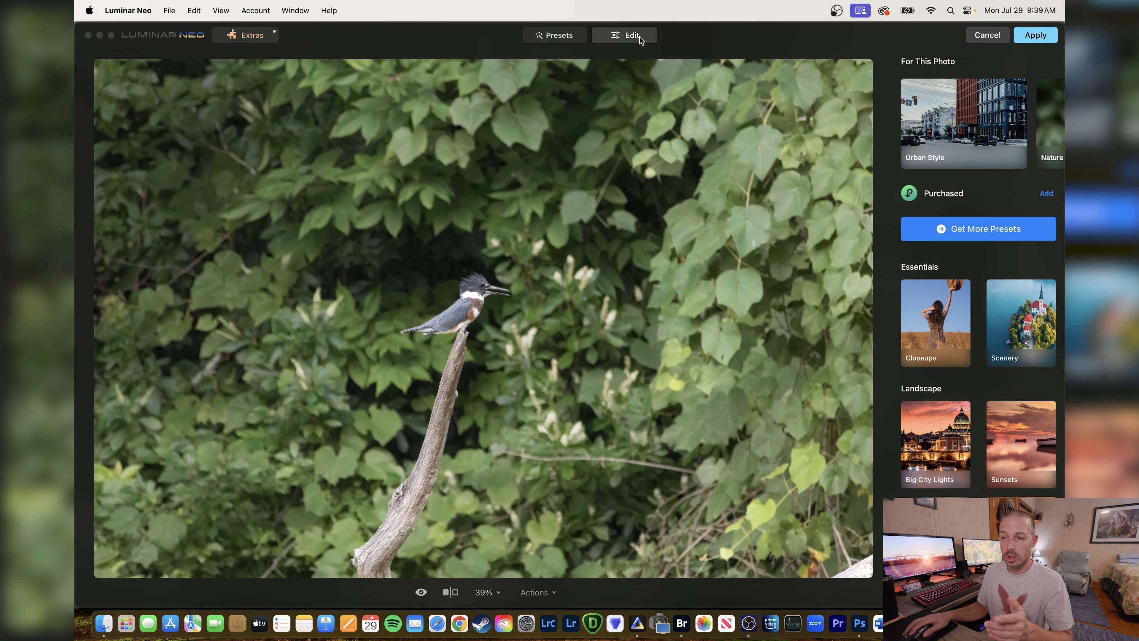
pyautogui.click(639, 37)
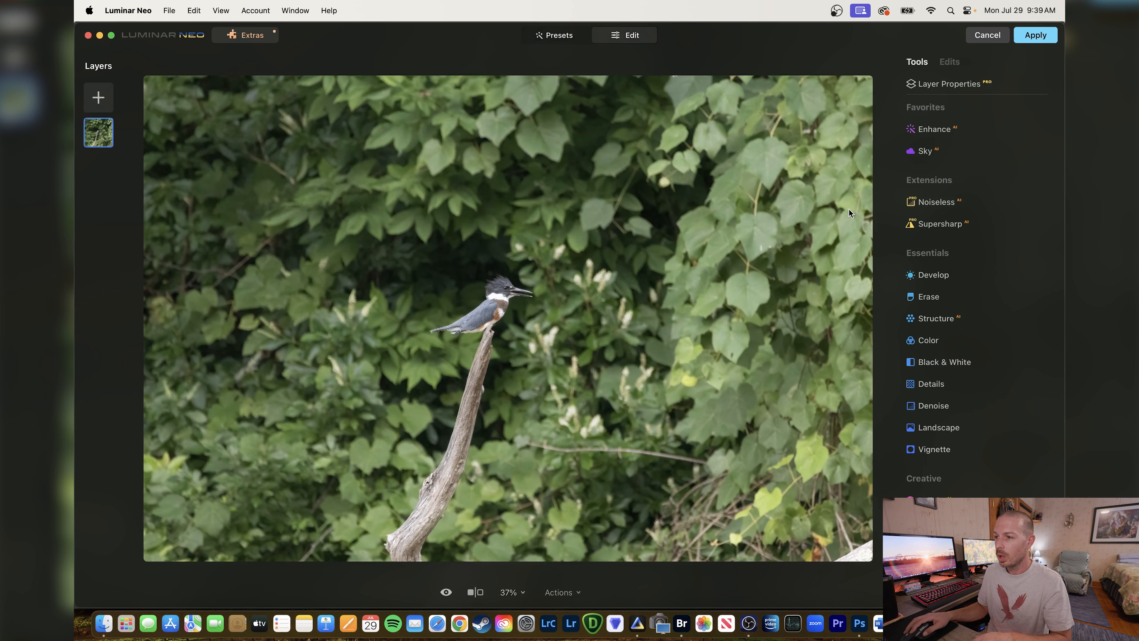
pyautogui.click(963, 127)
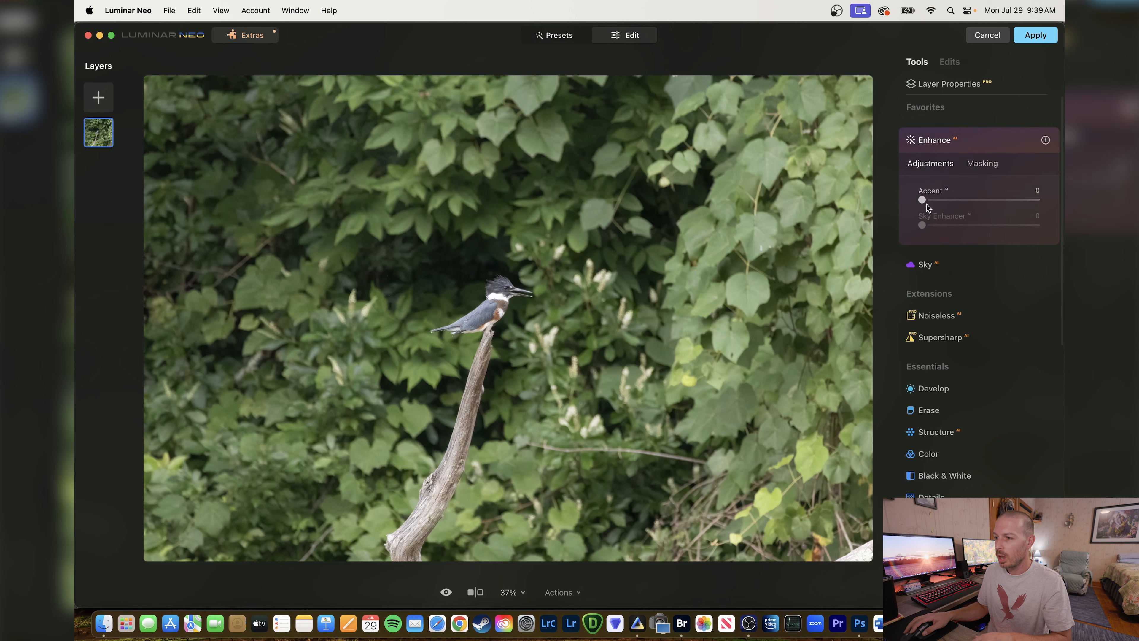
pyautogui.moveTo(925, 200); pyautogui.dragTo(978, 202)
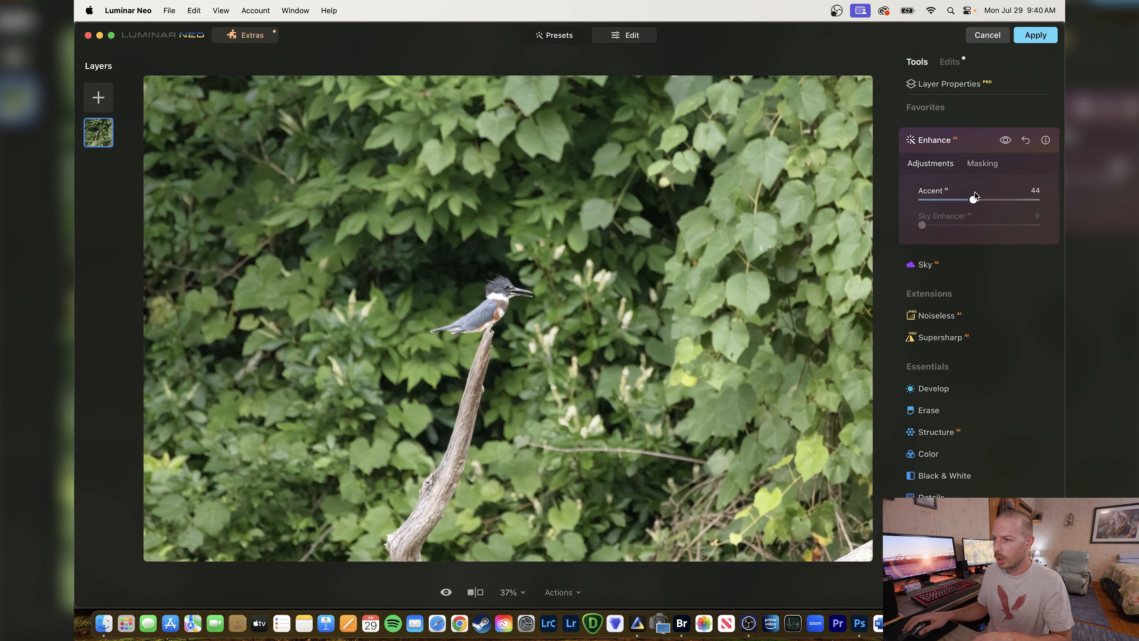
pyautogui.moveTo(973, 201); pyautogui.dragTo(964, 202)
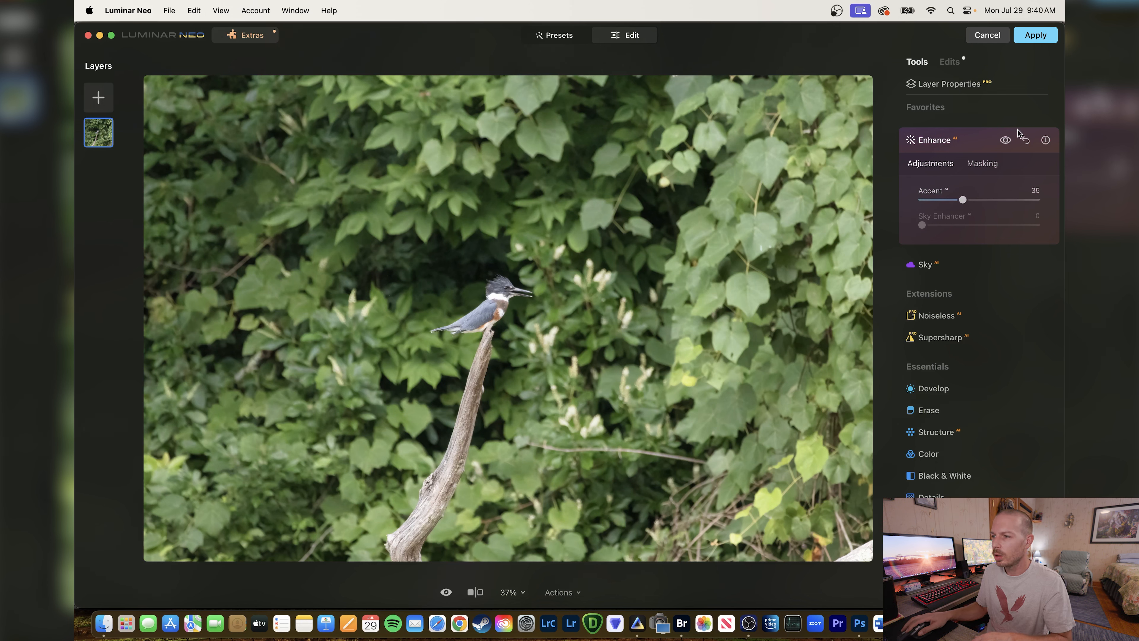
# Compare the kingfisher photo with and without the Enhance adjustment, and apply the Luminar Neo edit with it enabled.
pyautogui.click(1006, 140)
pyautogui.click(1005, 140)
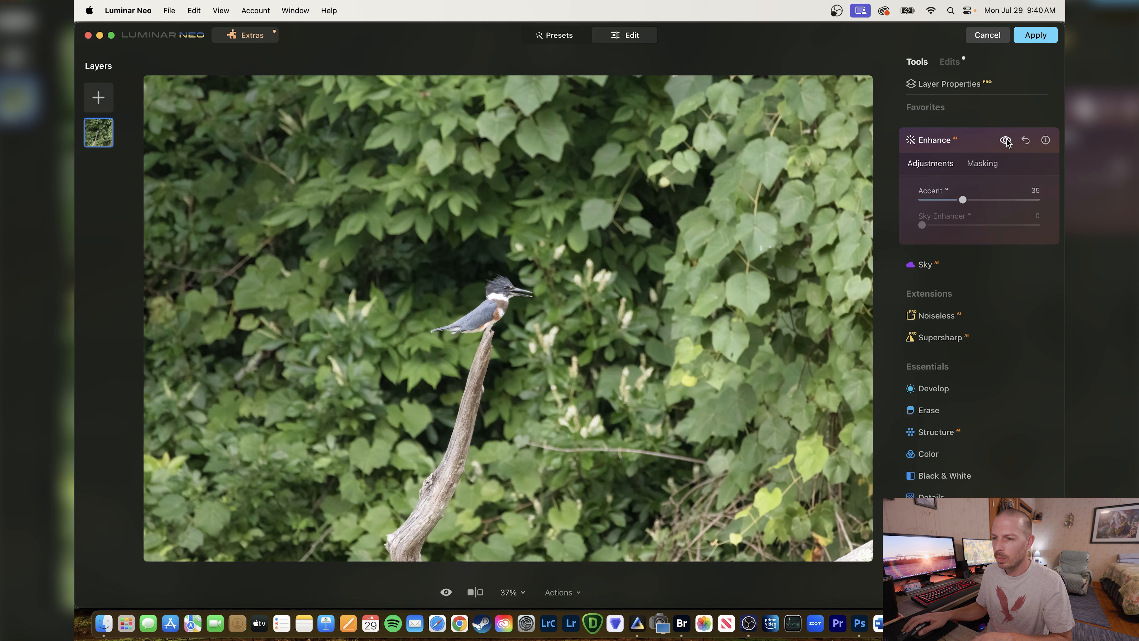
pyautogui.click(1006, 140)
pyautogui.click(1006, 140)
pyautogui.click(1006, 141)
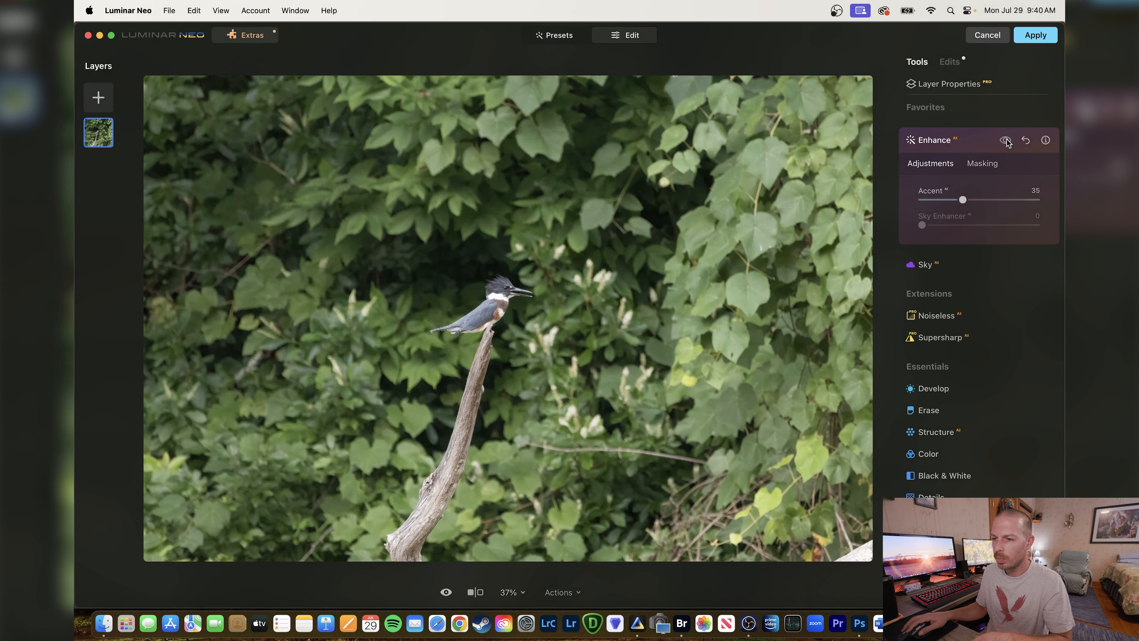
pyautogui.click(1006, 141)
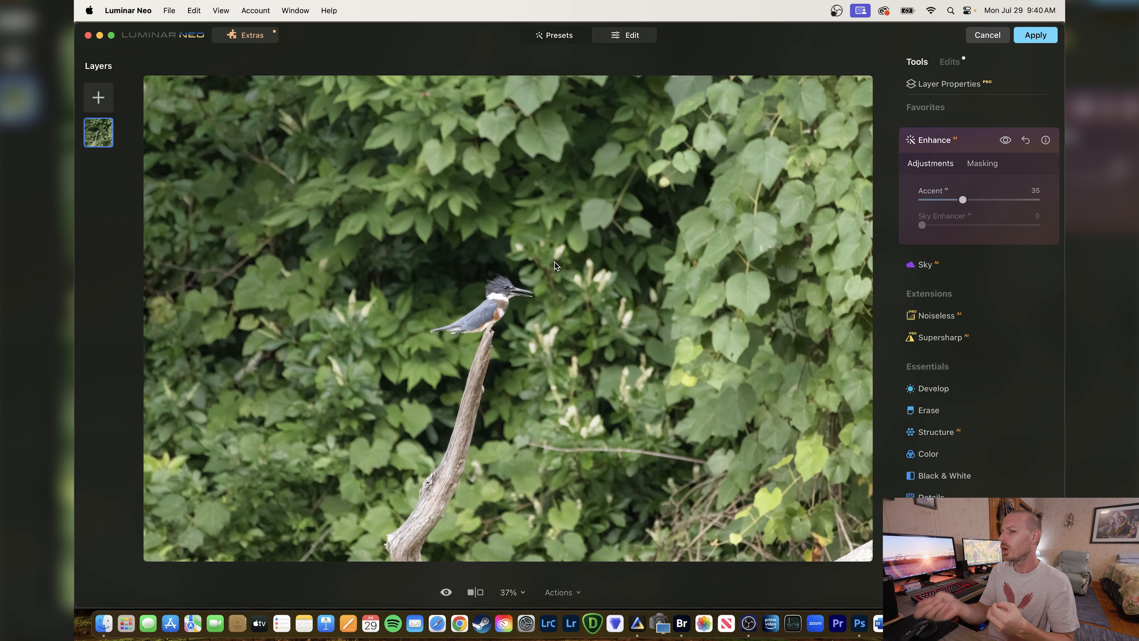
pyautogui.click(1037, 39)
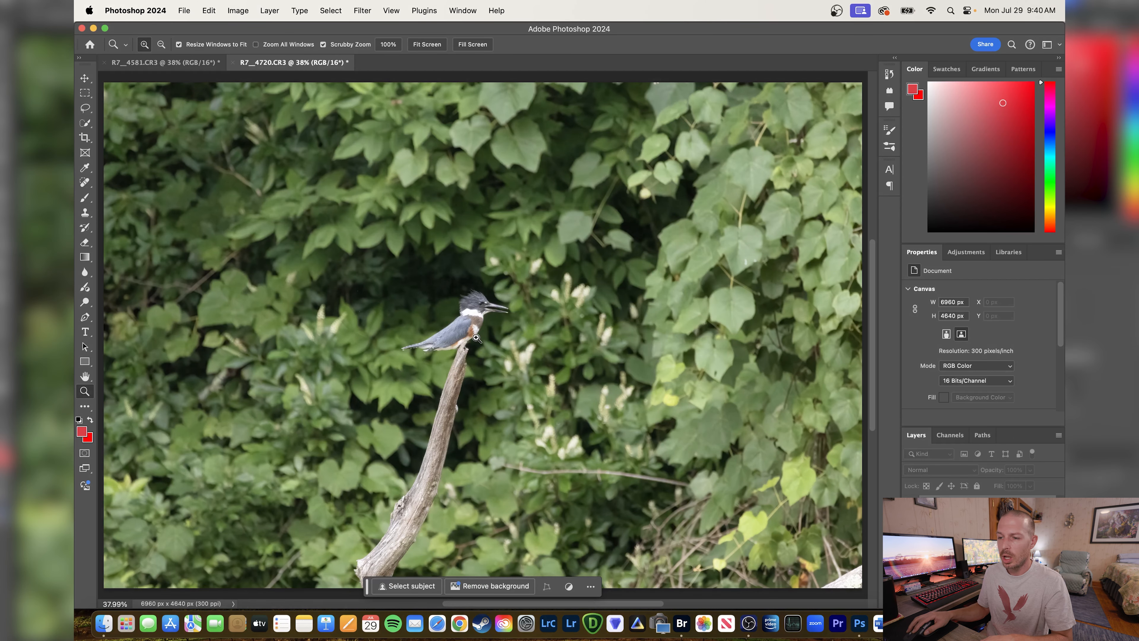
# Crop the photo to about 3943 x 2629 px around the kingfisher and its branch, and fit the result to the screen.
pyautogui.press('c')
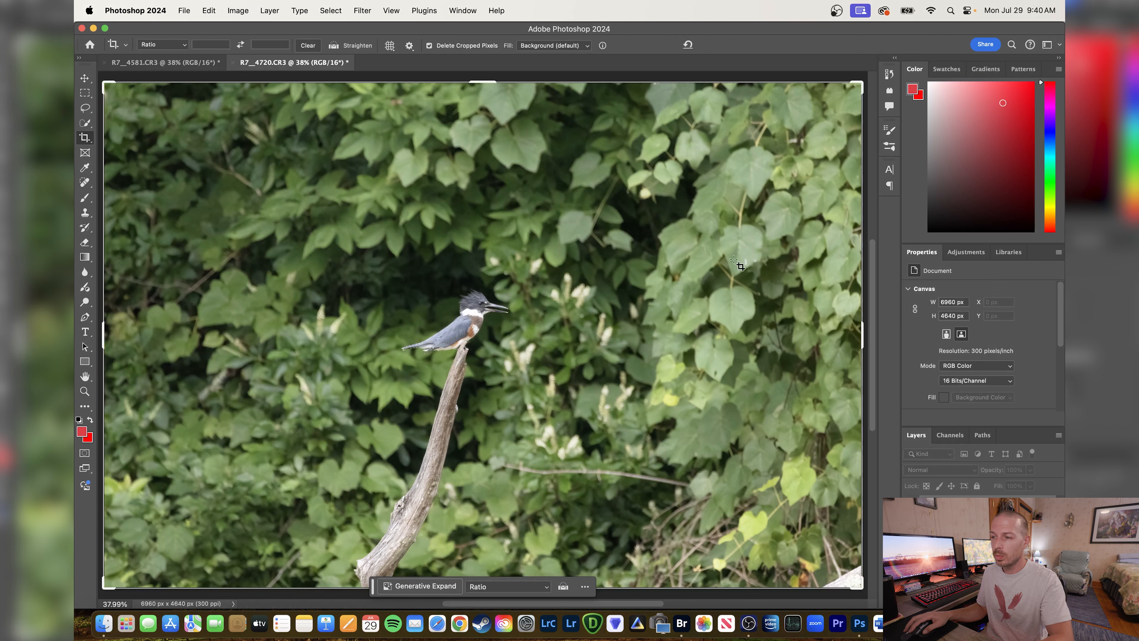
pyautogui.moveTo(864, 82); pyautogui.dragTo(699, 192)
pyautogui.moveTo(649, 296); pyautogui.dragTo(517, 362)
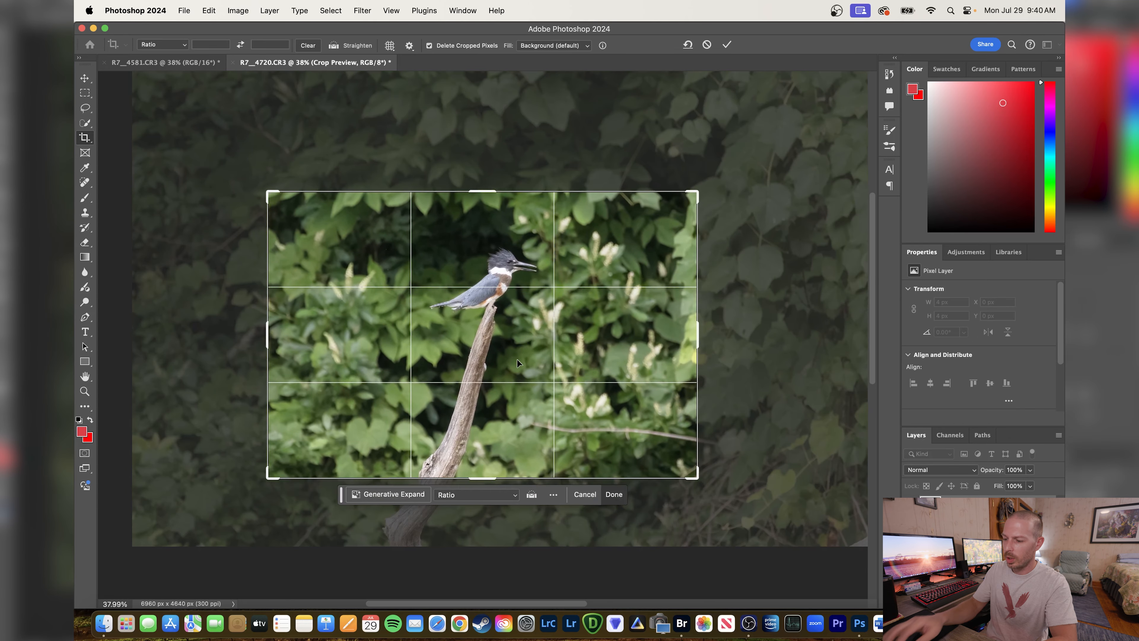
pyautogui.press('Return')
pyautogui.click(85, 390)
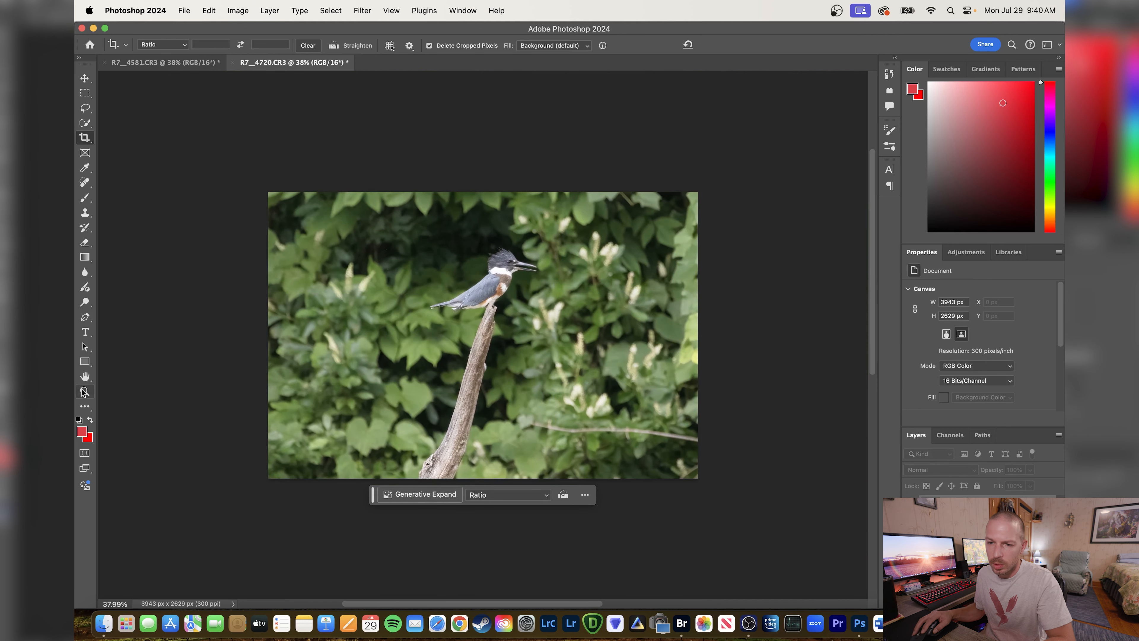
pyautogui.rightClick(477, 351)
pyautogui.click(500, 358)
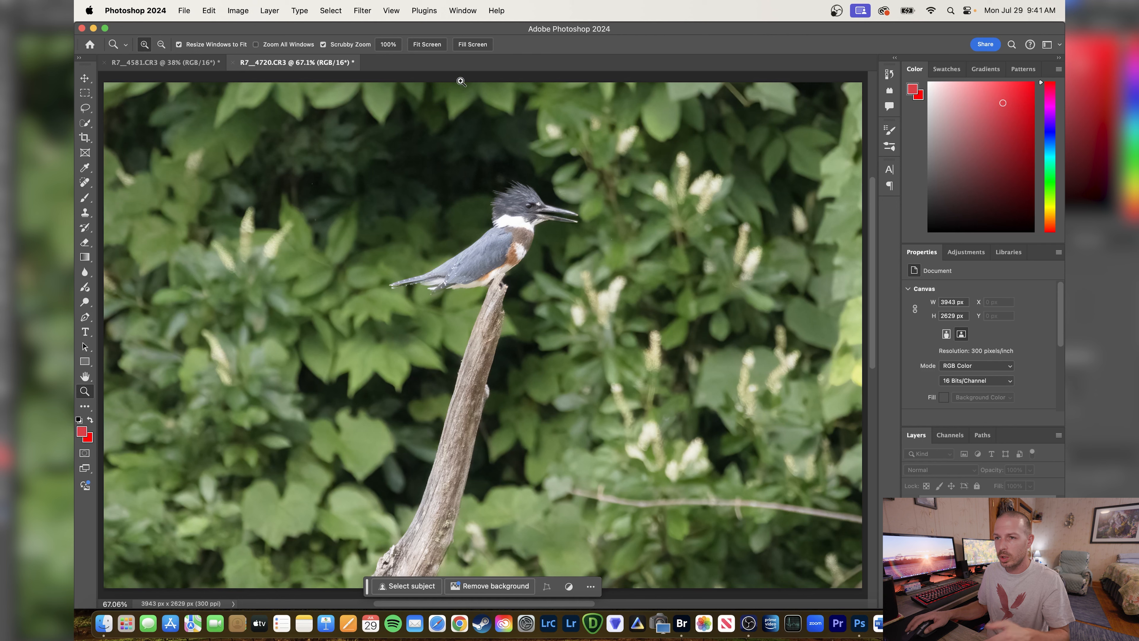
# Open the cropped photo in the Camera Raw Filter and create a Subject mask of the kingfisher and branch.
pyautogui.click(362, 11)
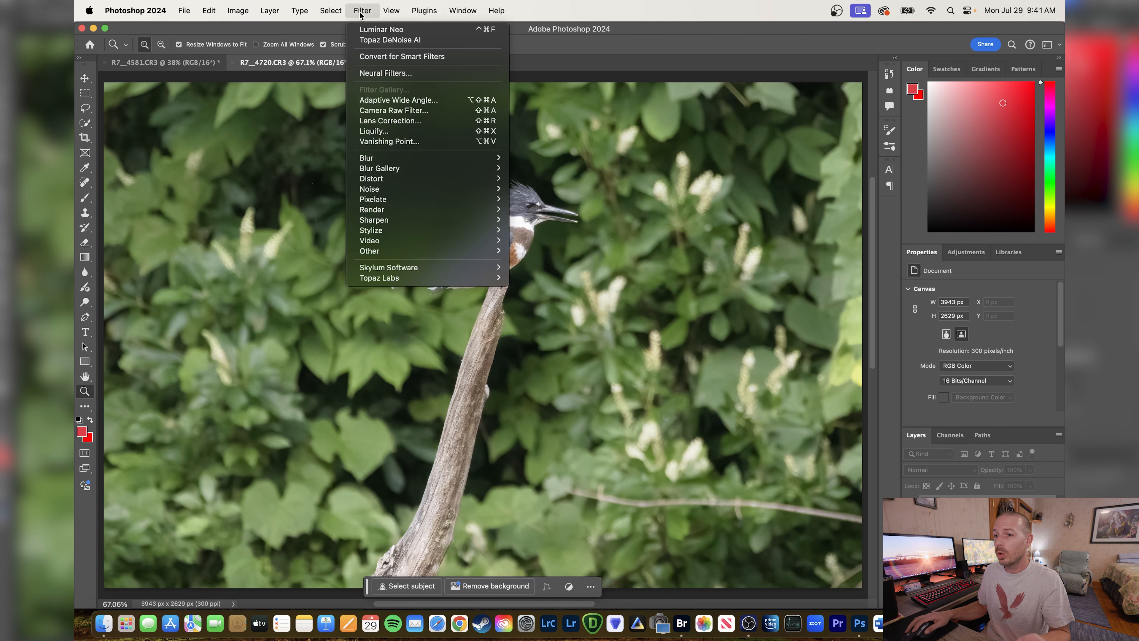
pyautogui.click(406, 110)
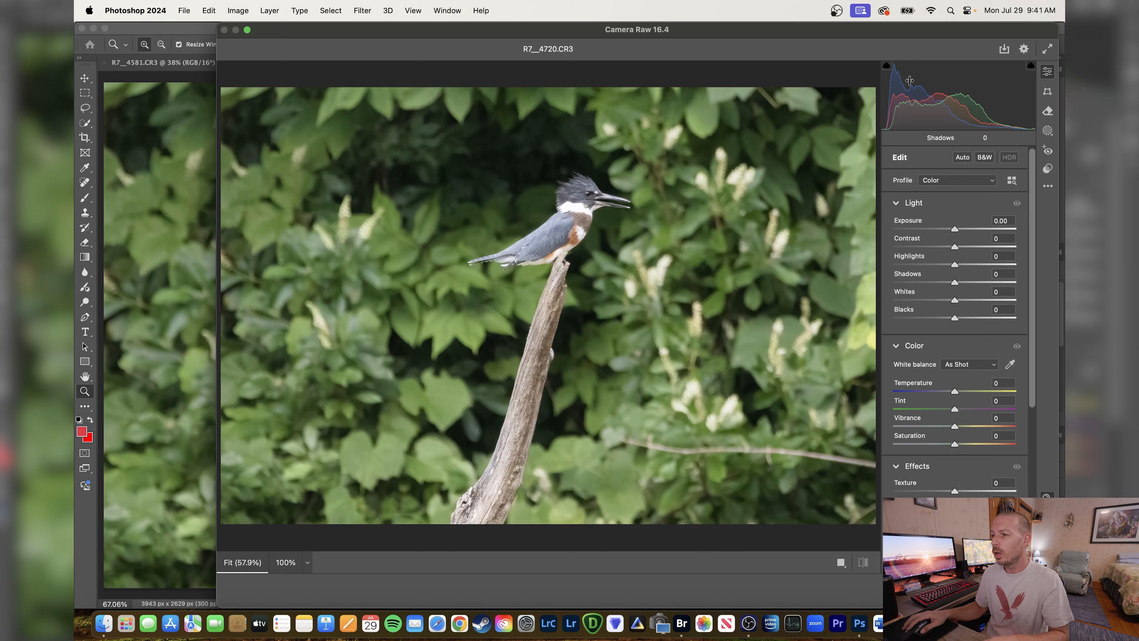
pyautogui.click(1048, 131)
pyautogui.click(913, 188)
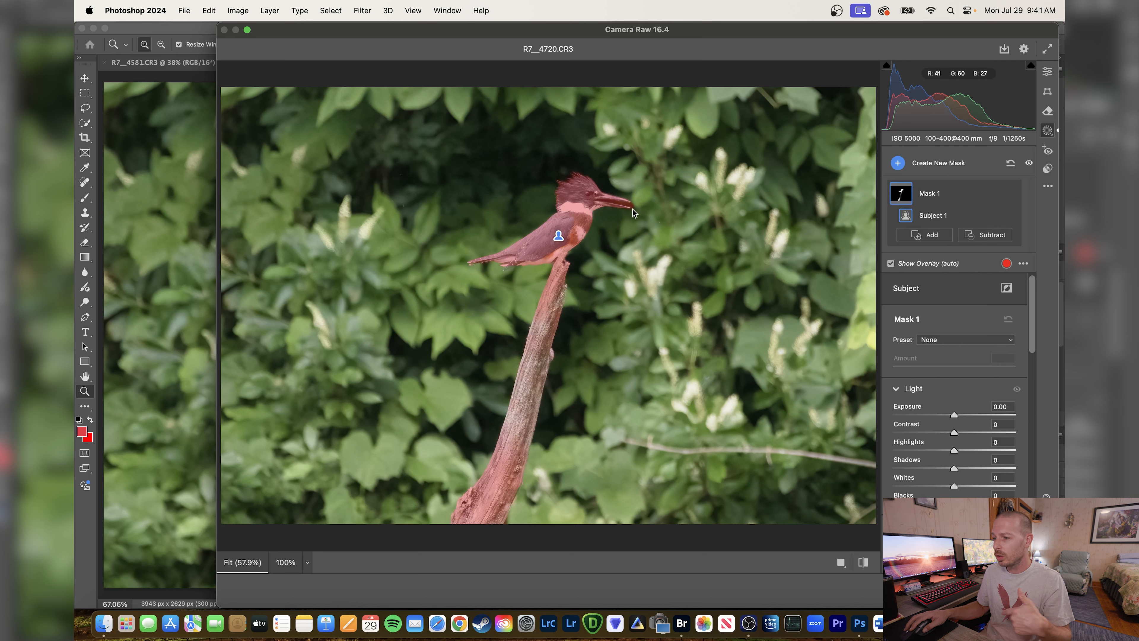
# Subtract a color range sampled near the tip of the kingfisher's beak from the subject mask.
pyautogui.click(950, 237)
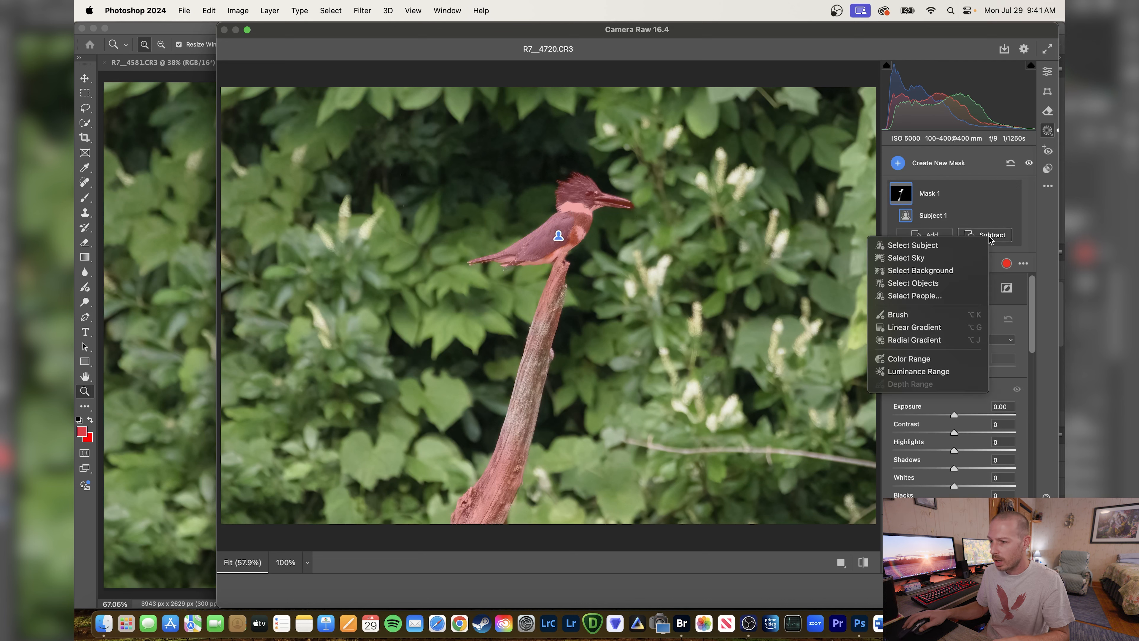
pyautogui.click(930, 362)
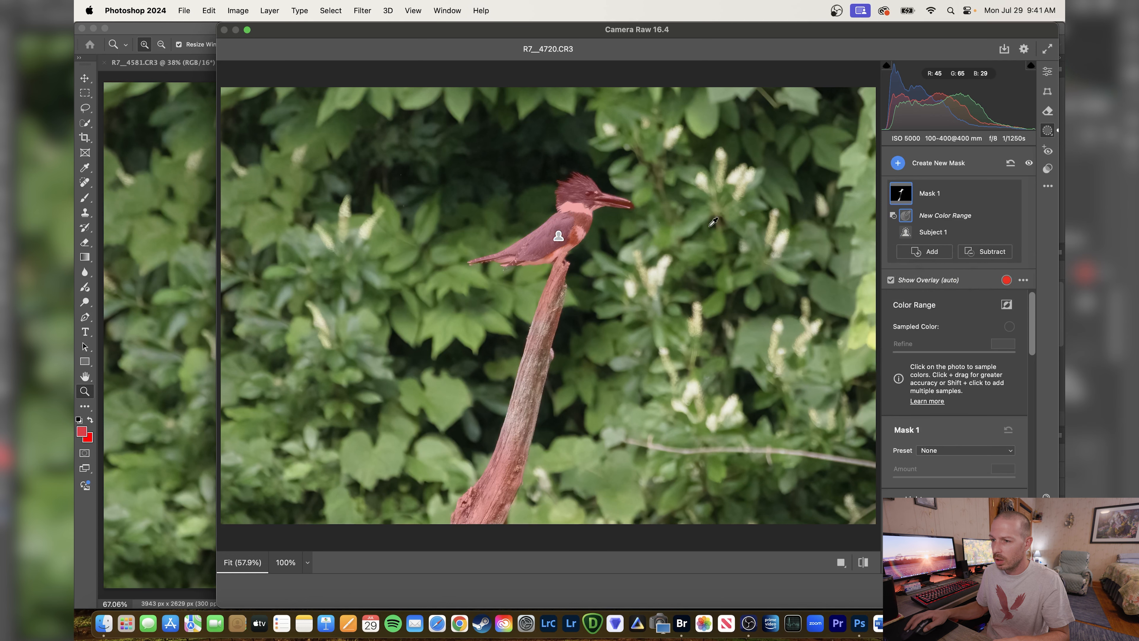
pyautogui.click(625, 204)
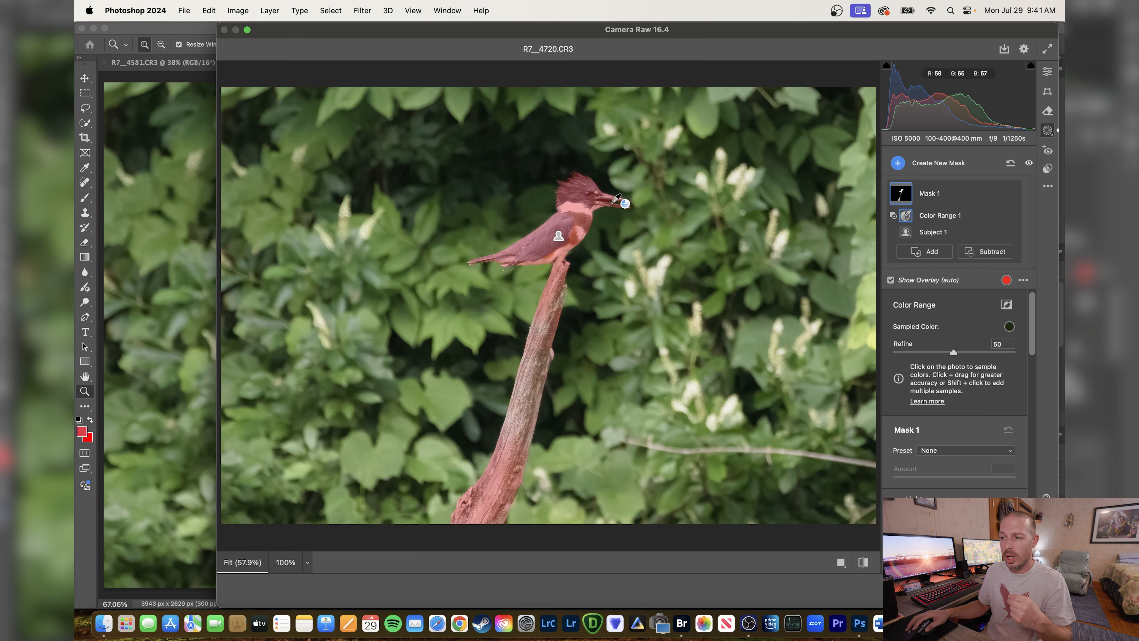
# Set the subject mask's Highlights to -65, apply the Camera Raw Filter, and fit the photo to the screen.
pyautogui.scroll(-3, 1015, 483)
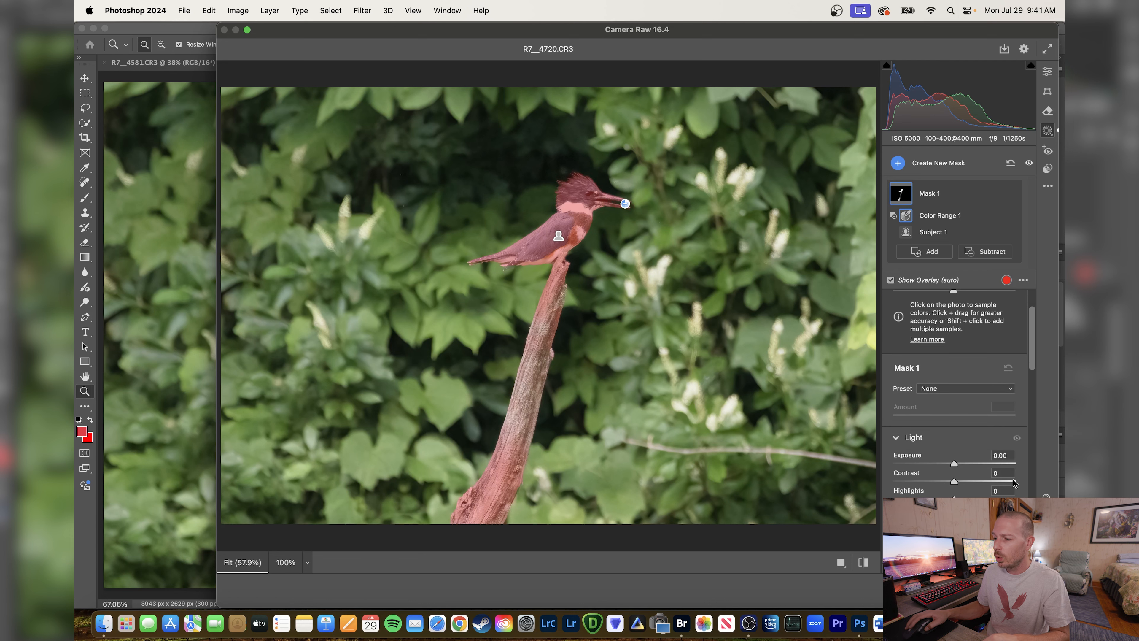
pyautogui.scroll(-1, 1014, 483)
pyautogui.moveTo(955, 485); pyautogui.dragTo(951, 487)
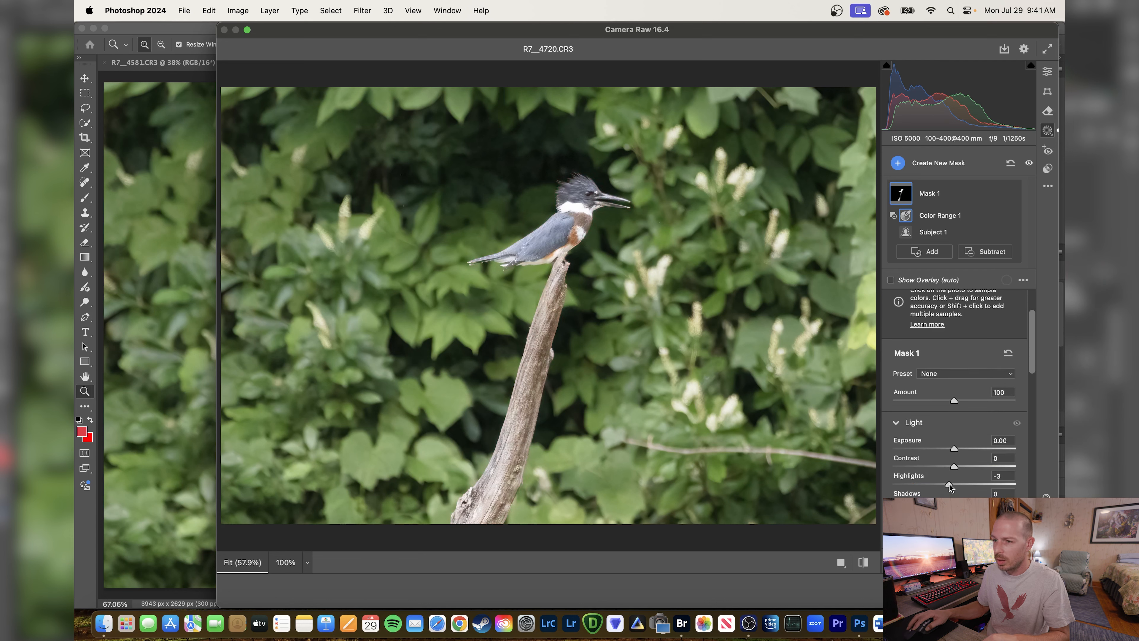
pyautogui.moveTo(937, 486); pyautogui.dragTo(916, 487)
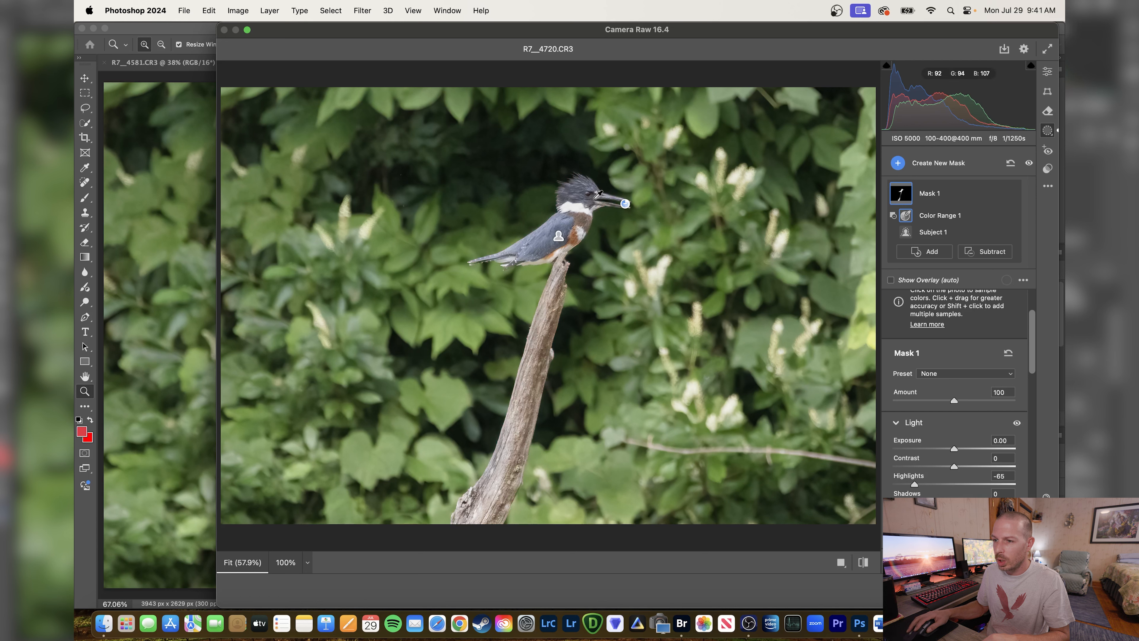
pyautogui.press('Return')
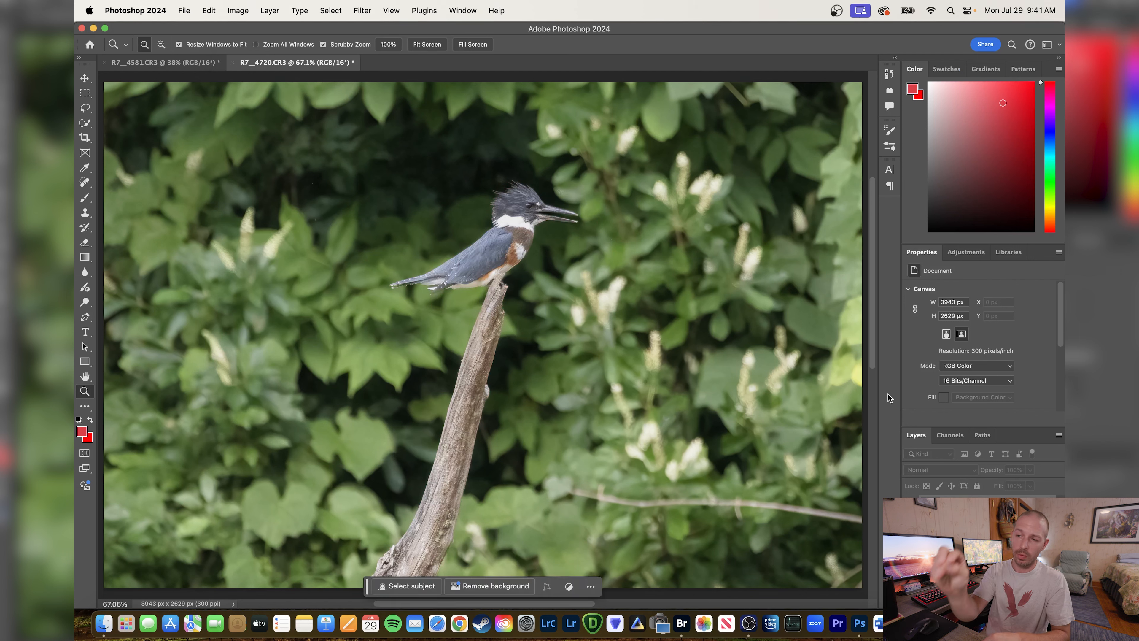
pyautogui.rightClick(462, 309)
pyautogui.click(472, 316)
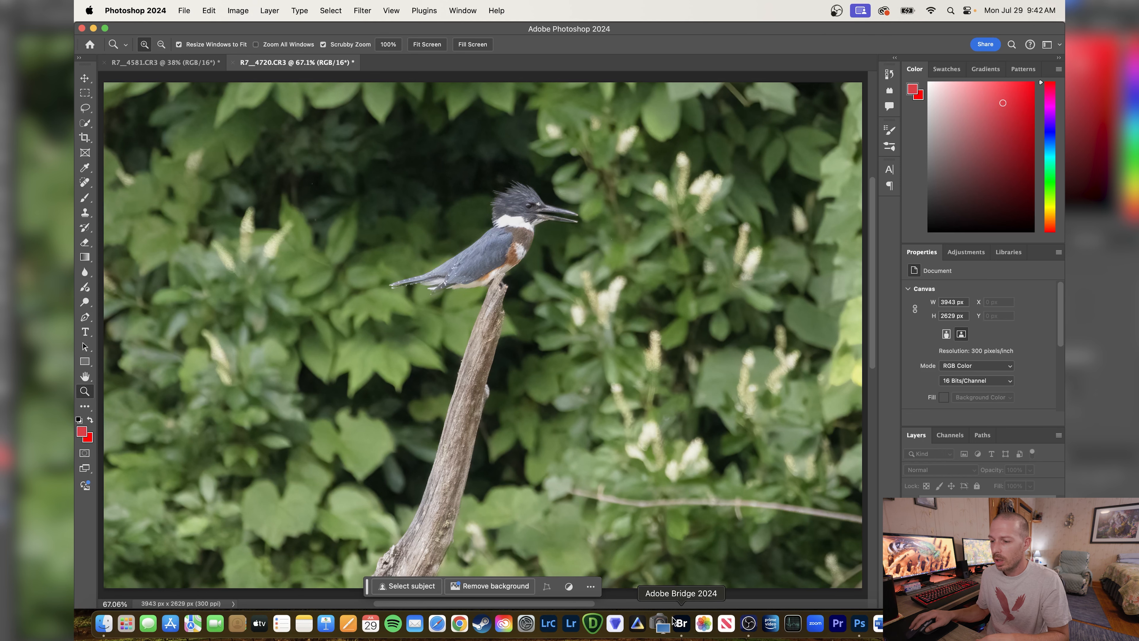
# Switch to Adobe Bridge, browse the RAW Photos folder, and select the photo of three deer at the water, R7__5075.CR3.
pyautogui.click(681, 626)
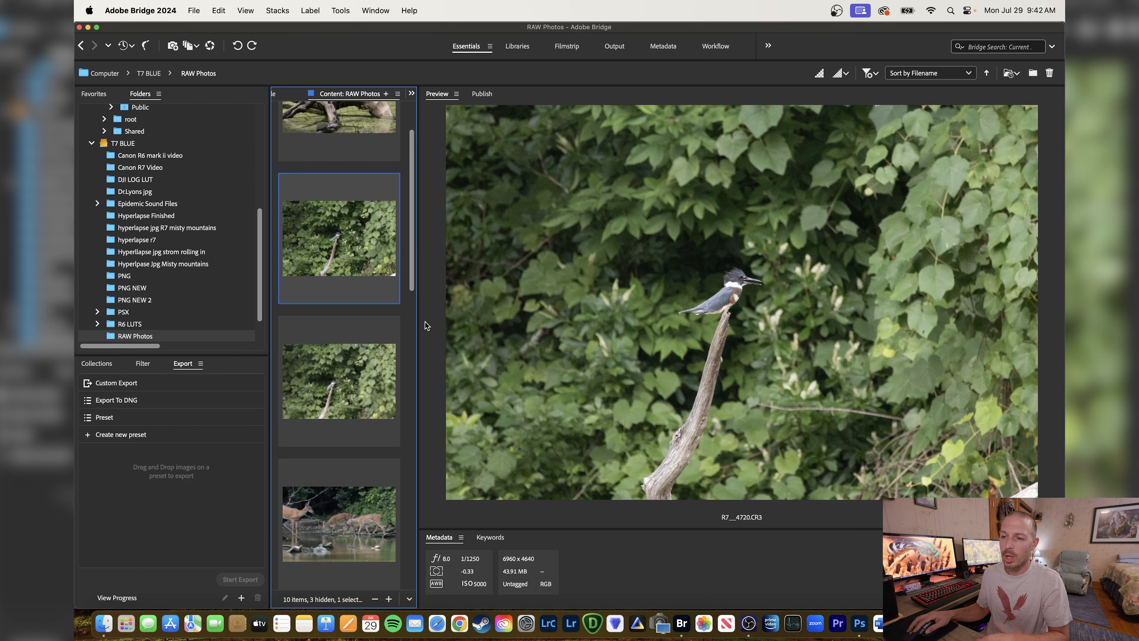
pyautogui.moveTo(411, 232); pyautogui.dragTo(397, 431)
pyautogui.scroll(-5, 396, 431)
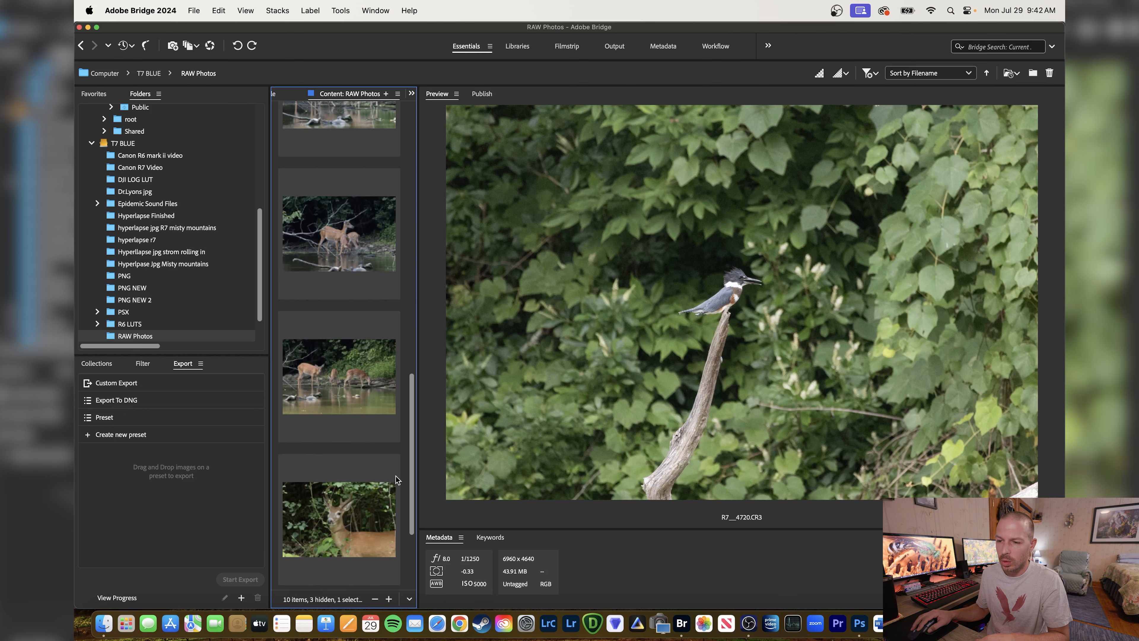
pyautogui.scroll(9, 399, 449)
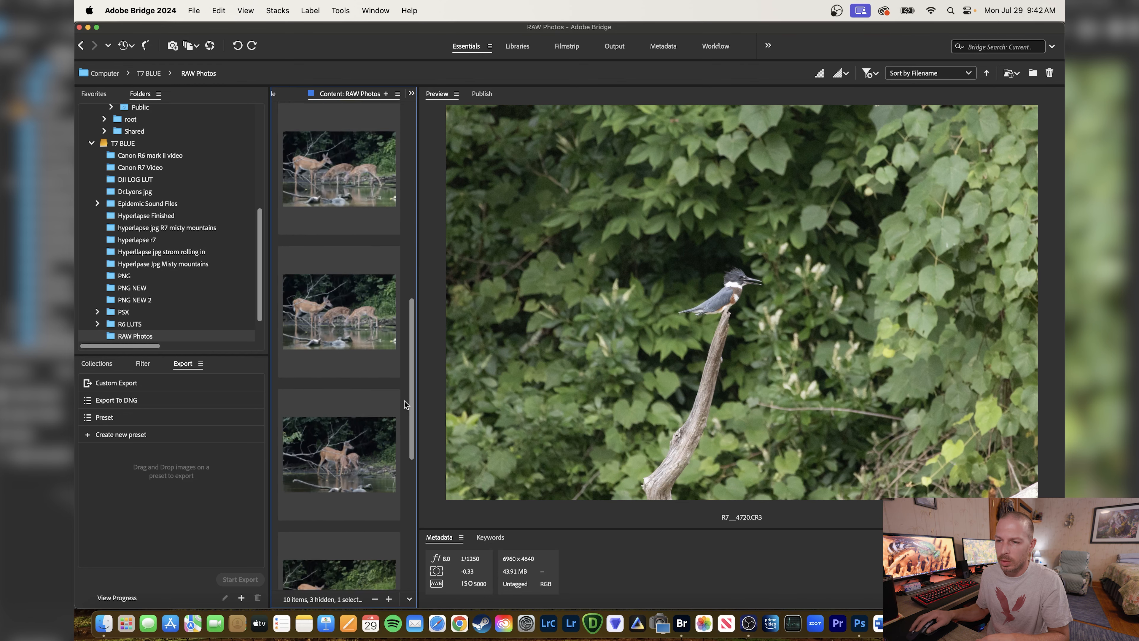
pyautogui.scroll(-2, 406, 391)
pyautogui.click(357, 235)
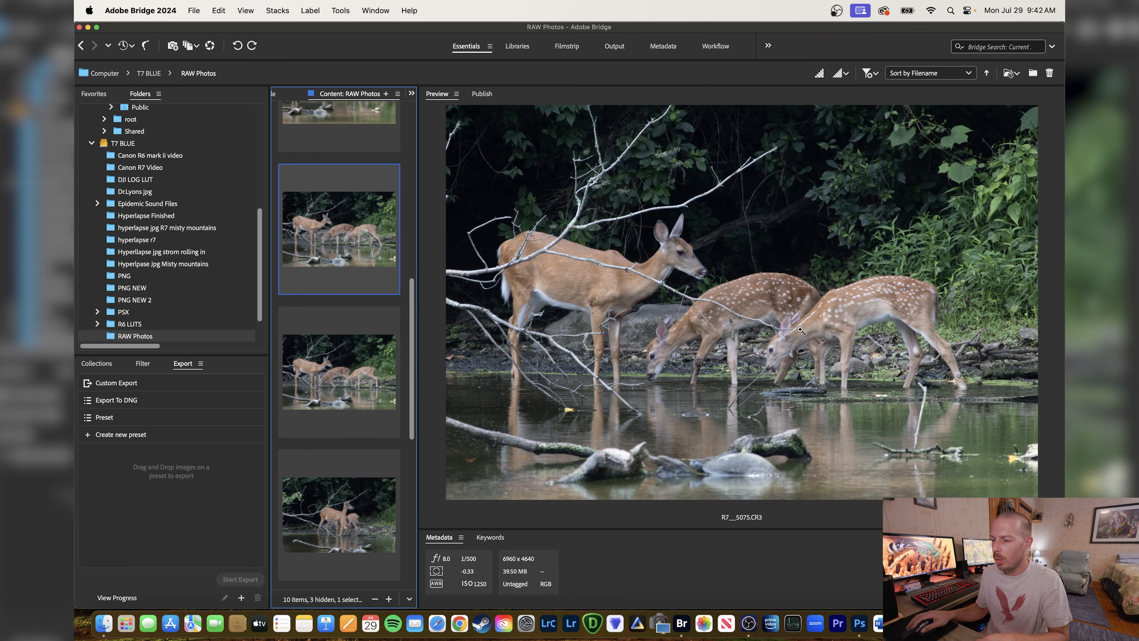
# Open the three-deer photo R7__5075.CR3 in Camera Raw, set its profile to Camera Landscape, and open it in Photoshop.
pyautogui.rightClick(697, 263)
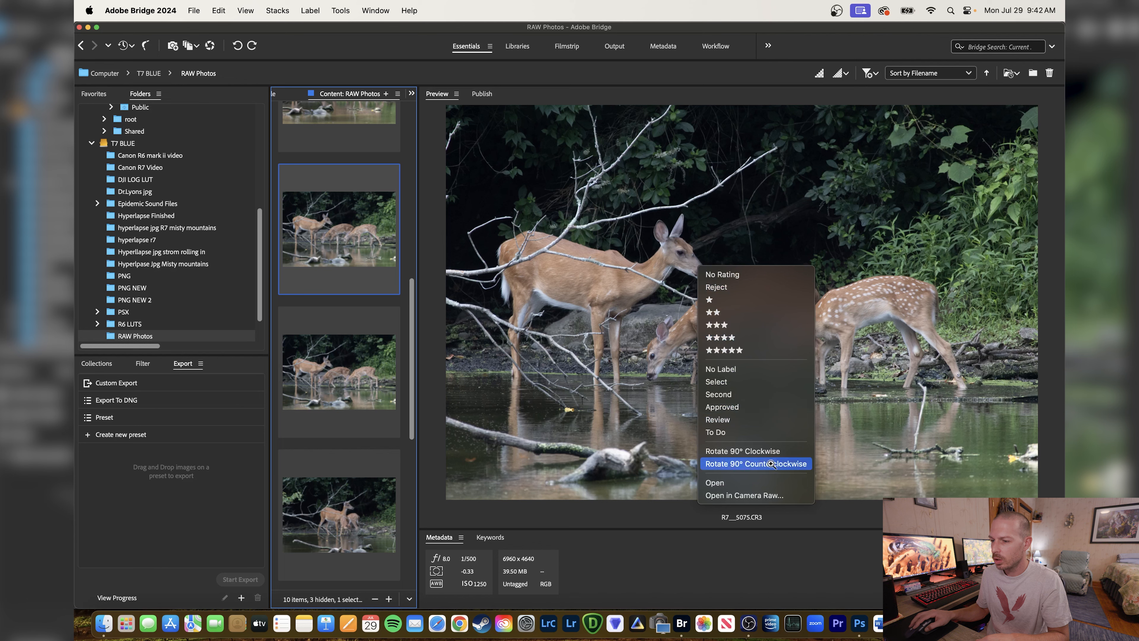
pyautogui.click(771, 494)
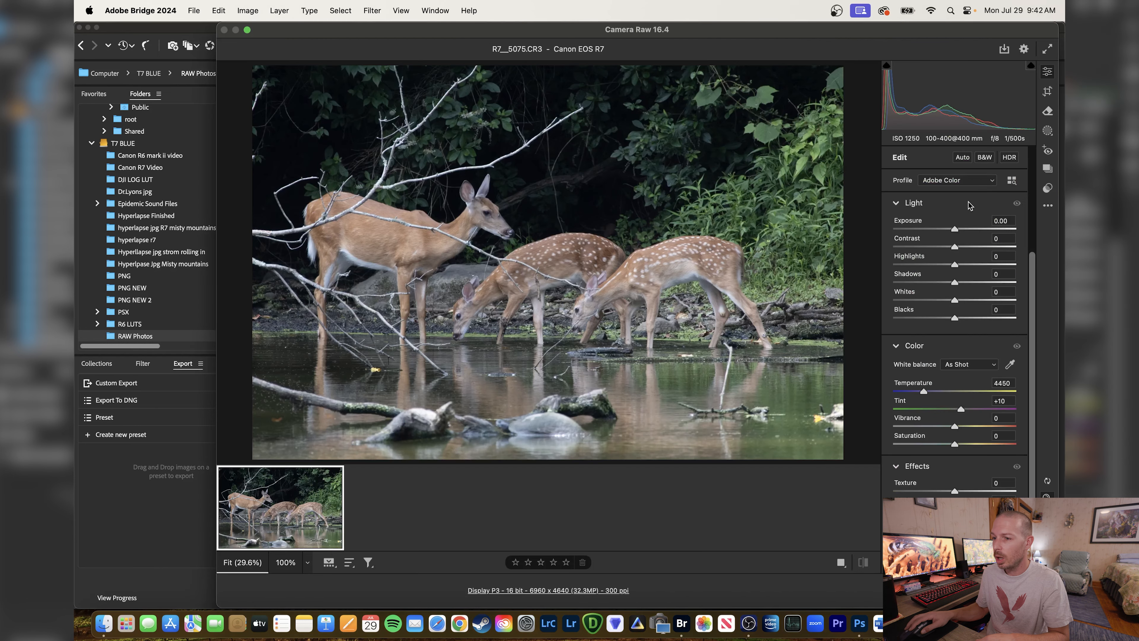
pyautogui.click(966, 185)
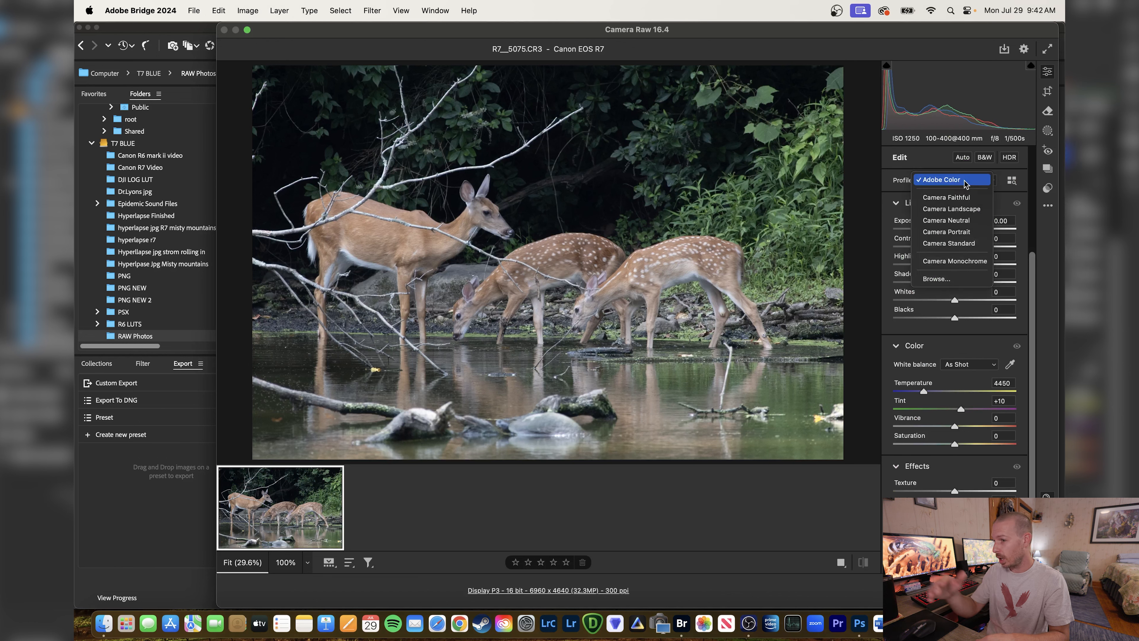
pyautogui.click(963, 210)
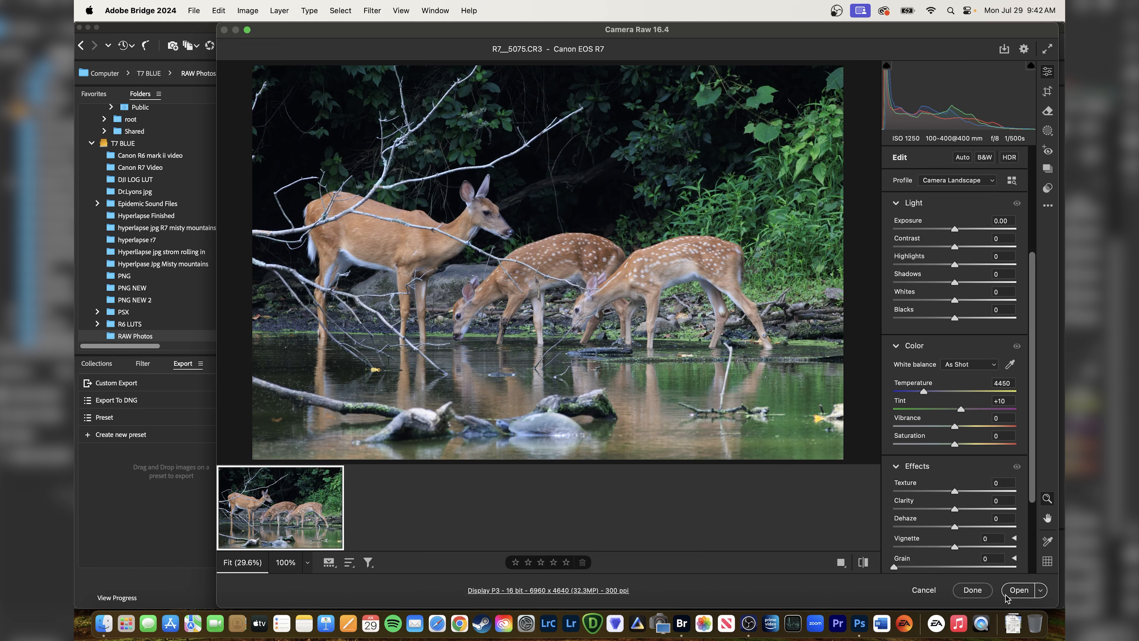
pyautogui.click(1012, 595)
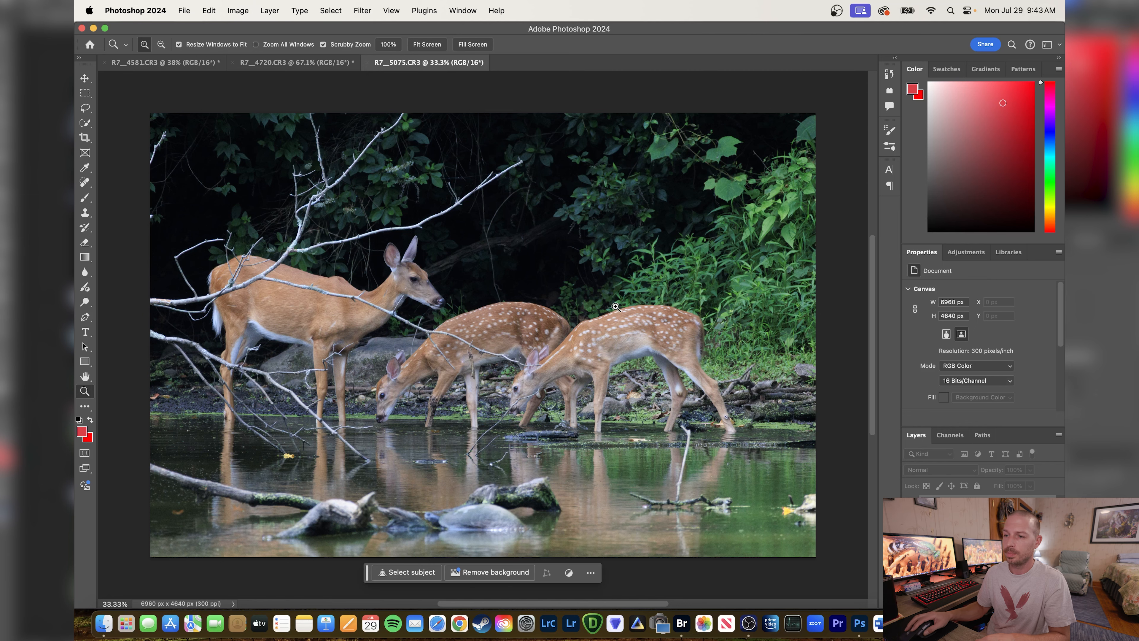
# Run Topaz DeNoise AI on the deer photo with the Standard model, compare it against the original, and apply it.
pyautogui.rightClick(538, 275)
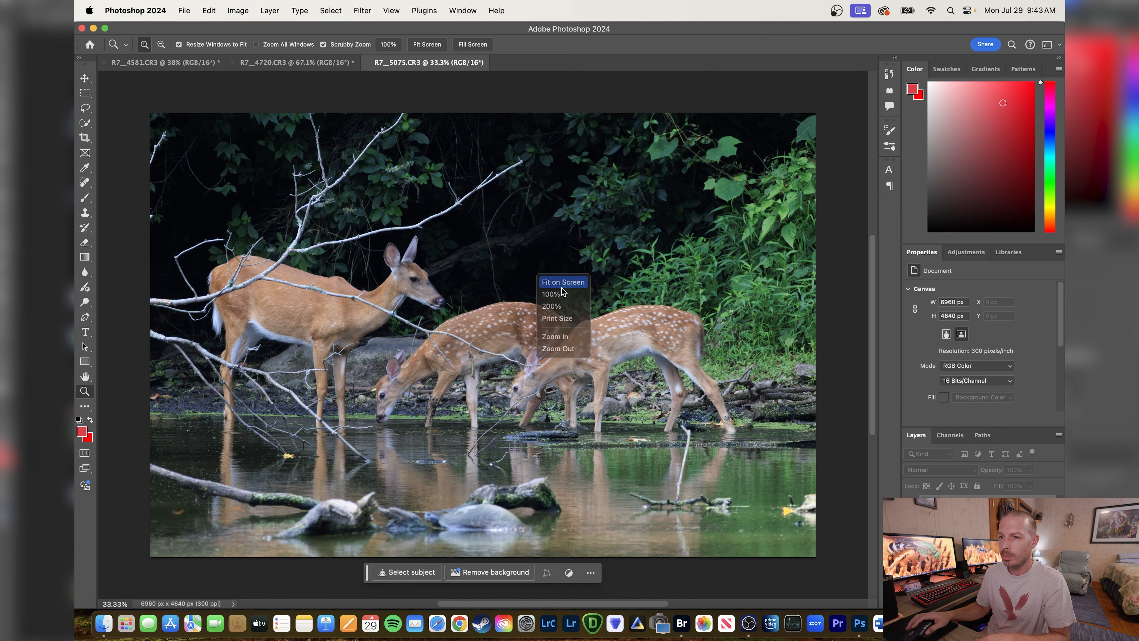
pyautogui.click(562, 286)
pyautogui.click(363, 11)
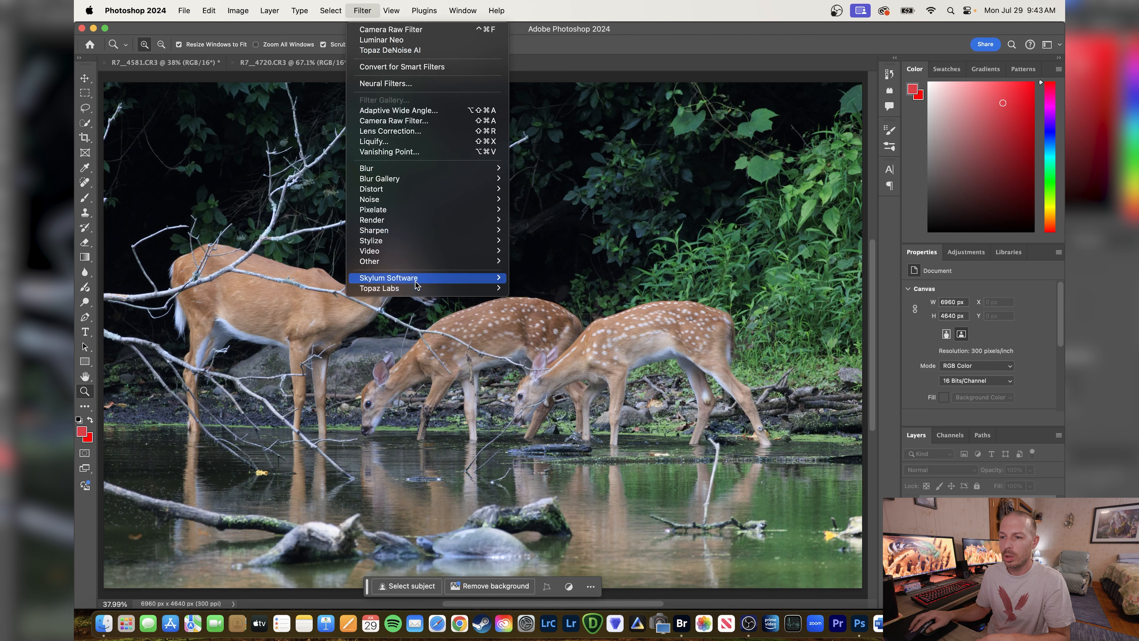
pyautogui.moveTo(420, 290)
pyautogui.click(529, 289)
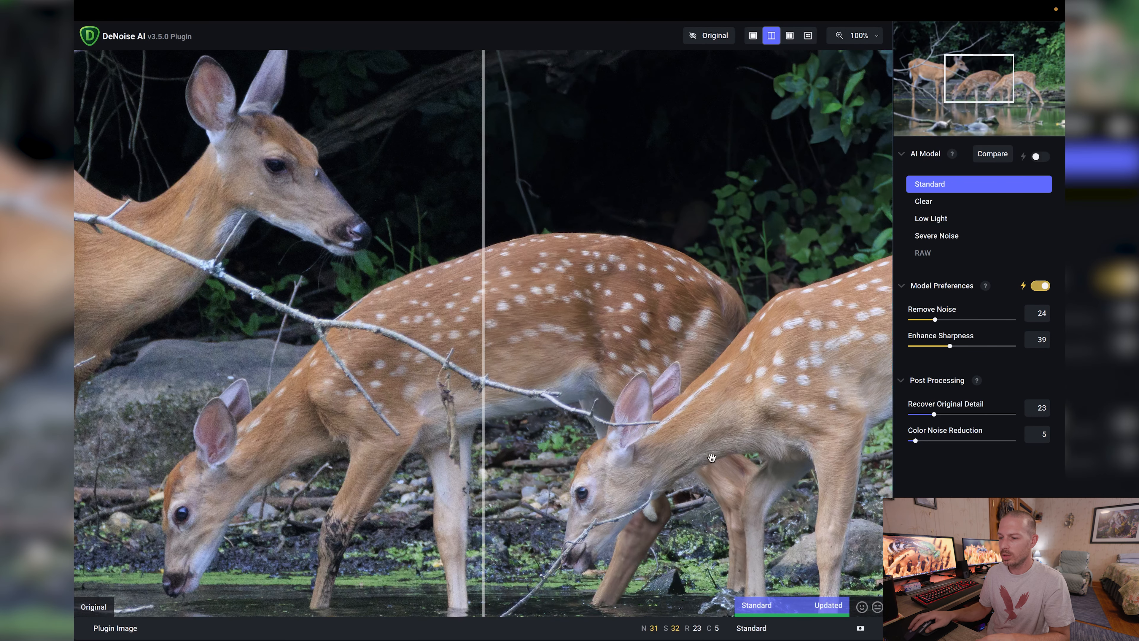
pyautogui.moveTo(483, 199); pyautogui.dragTo(121, 148)
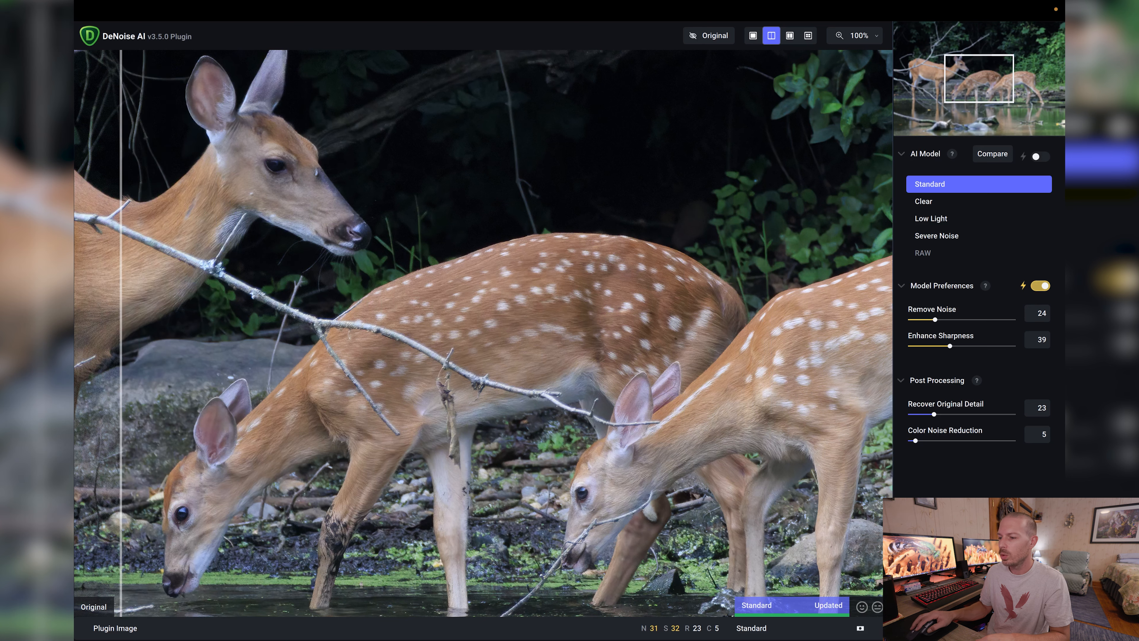
pyautogui.click(1018, 622)
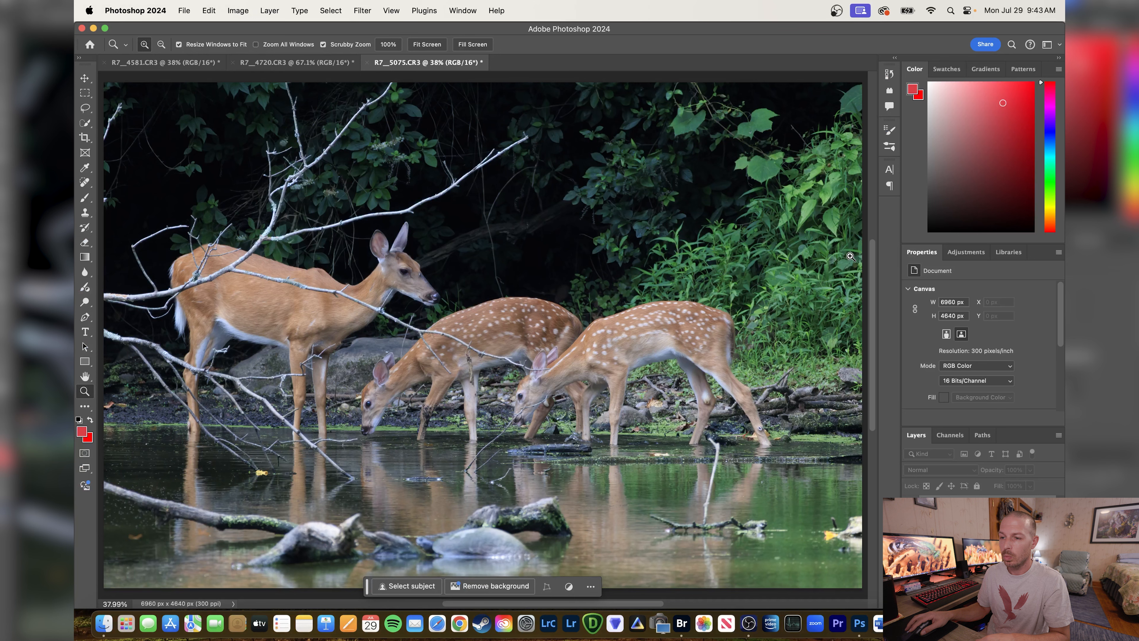
# Open the deer photo in the Luminar Neo filter and set the Enhance tool's Accent to 20.
pyautogui.click(370, 11)
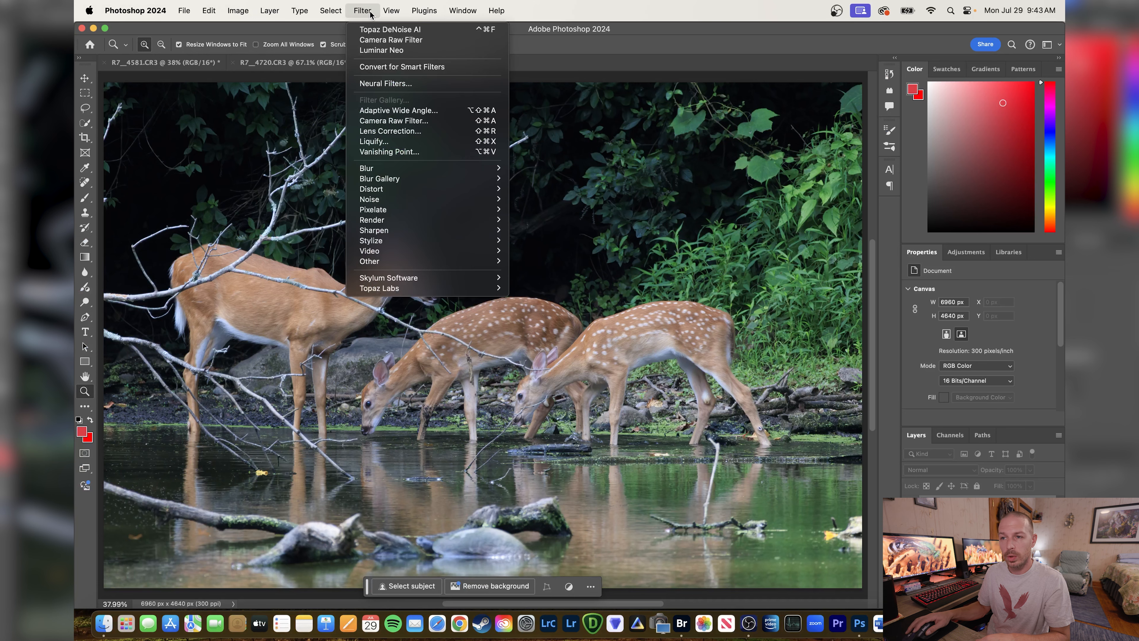
pyautogui.moveTo(391, 282)
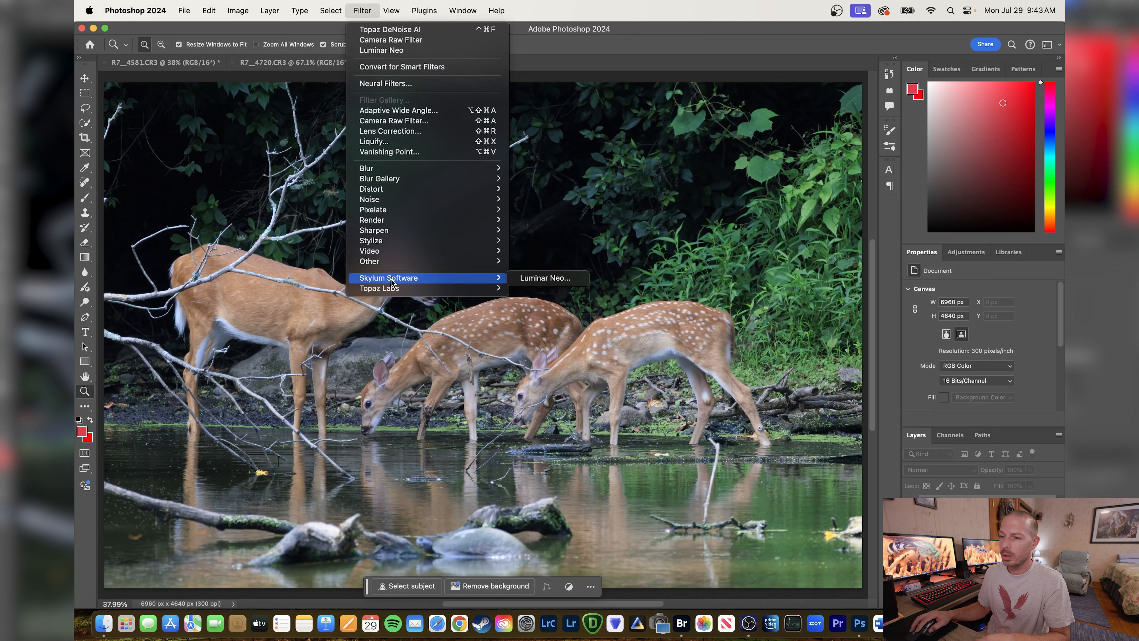
pyautogui.click(555, 278)
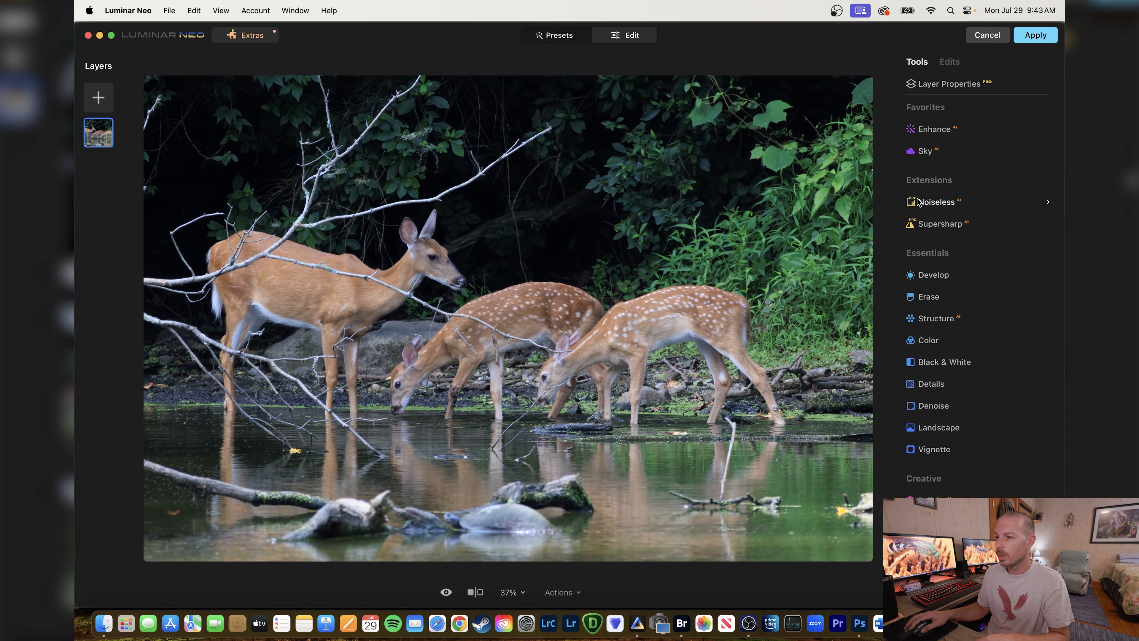
pyautogui.click(977, 135)
pyautogui.moveTo(922, 200); pyautogui.dragTo(933, 200)
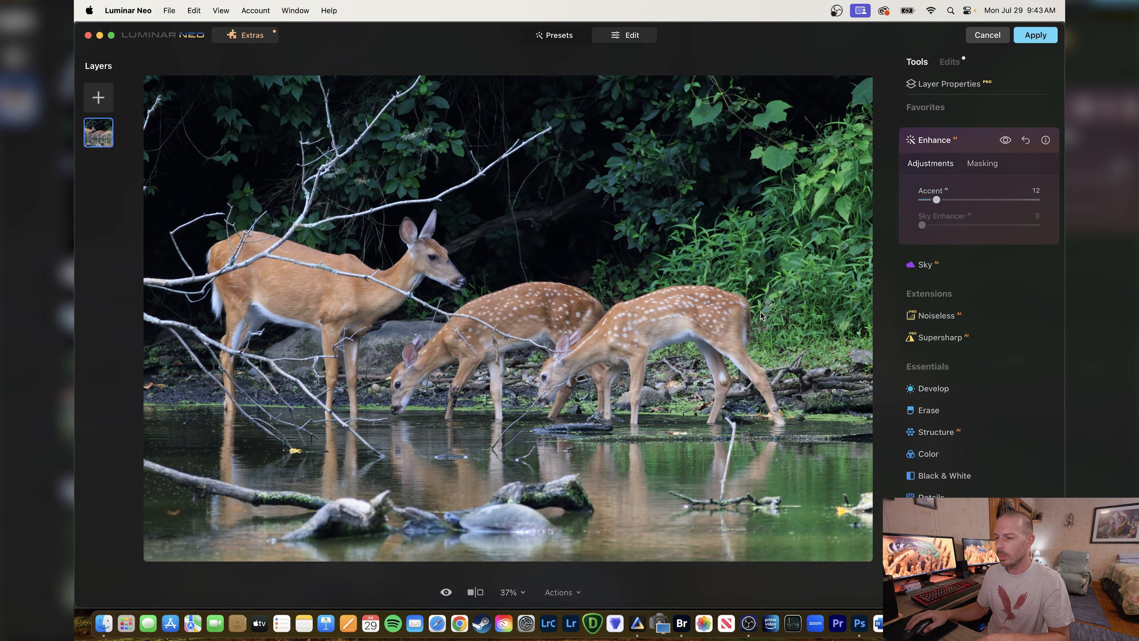
pyautogui.moveTo(939, 199)
pyautogui.mouseDown()
pyautogui.moveTo(1019, 204)
pyautogui.moveTo(947, 206)
pyautogui.mouseUp()
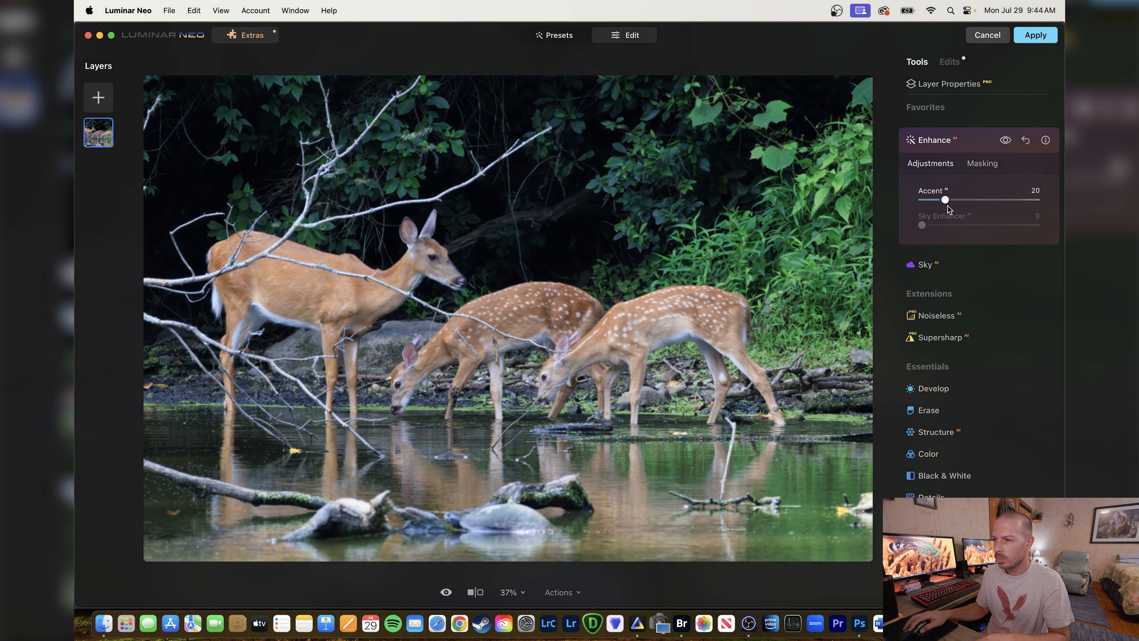
# Compare the deer photo with and without the Enhance adjustment.
pyautogui.click(1007, 141)
pyautogui.click(1007, 141)
pyautogui.click(1006, 140)
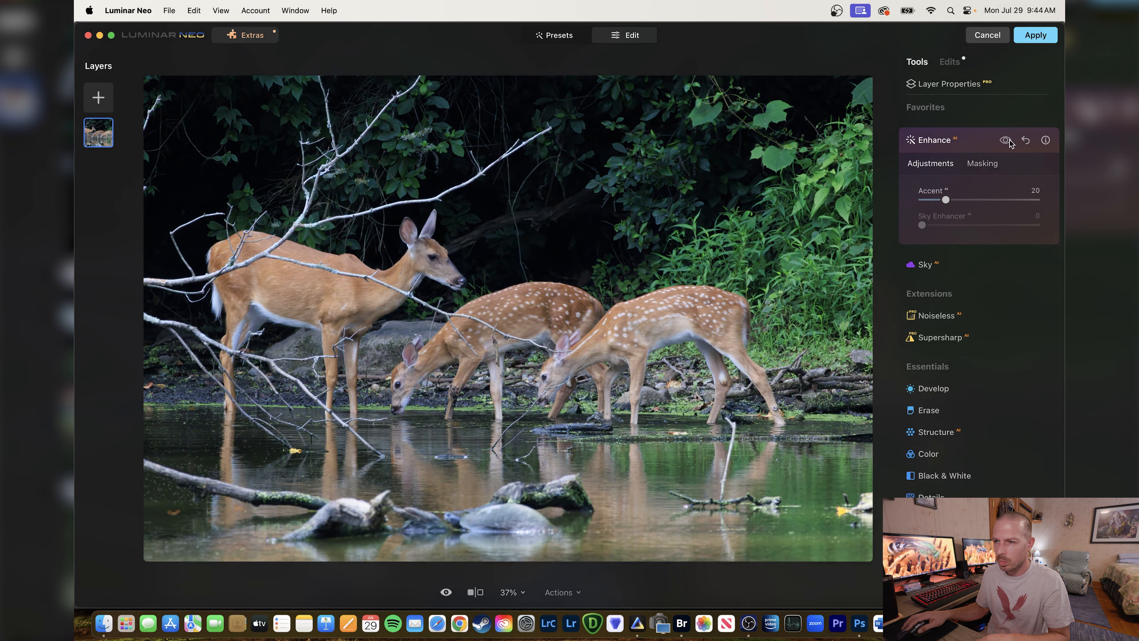
pyautogui.click(1010, 140)
pyautogui.click(1009, 140)
pyautogui.click(1009, 140)
pyautogui.click(1010, 140)
pyautogui.click(1010, 141)
pyautogui.click(1009, 141)
pyautogui.click(1010, 140)
pyautogui.click(1009, 140)
pyautogui.click(1010, 140)
# Apply the Luminar Neo edit to the deer photo and fit the photo to the screen in Photoshop.
pyautogui.click(1035, 35)
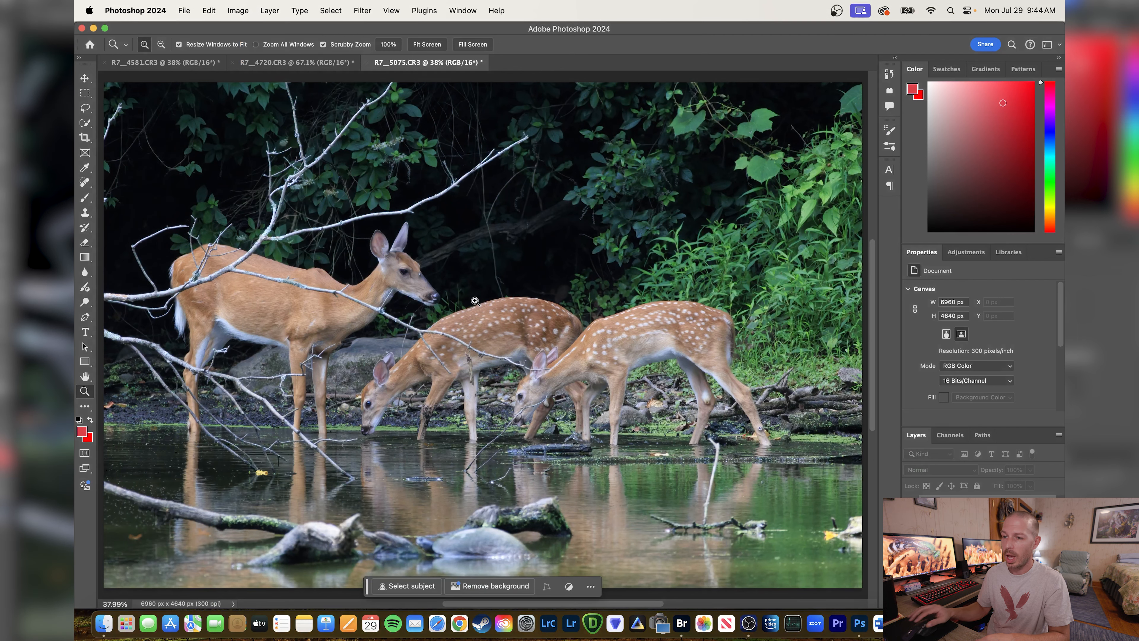
pyautogui.rightClick(473, 301)
pyautogui.click(496, 302)
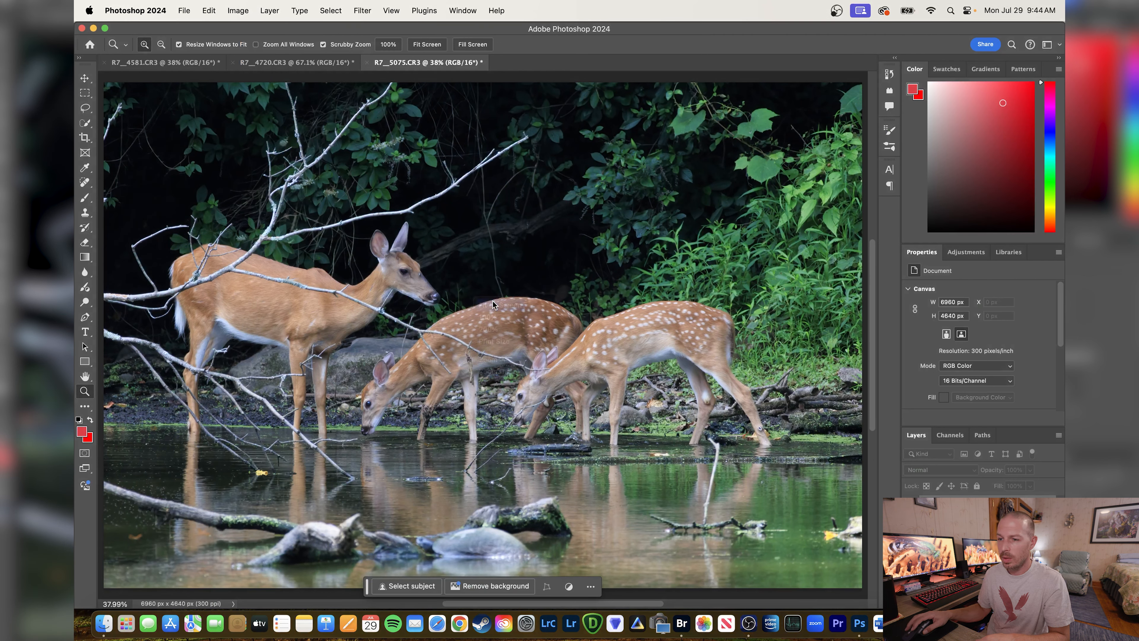